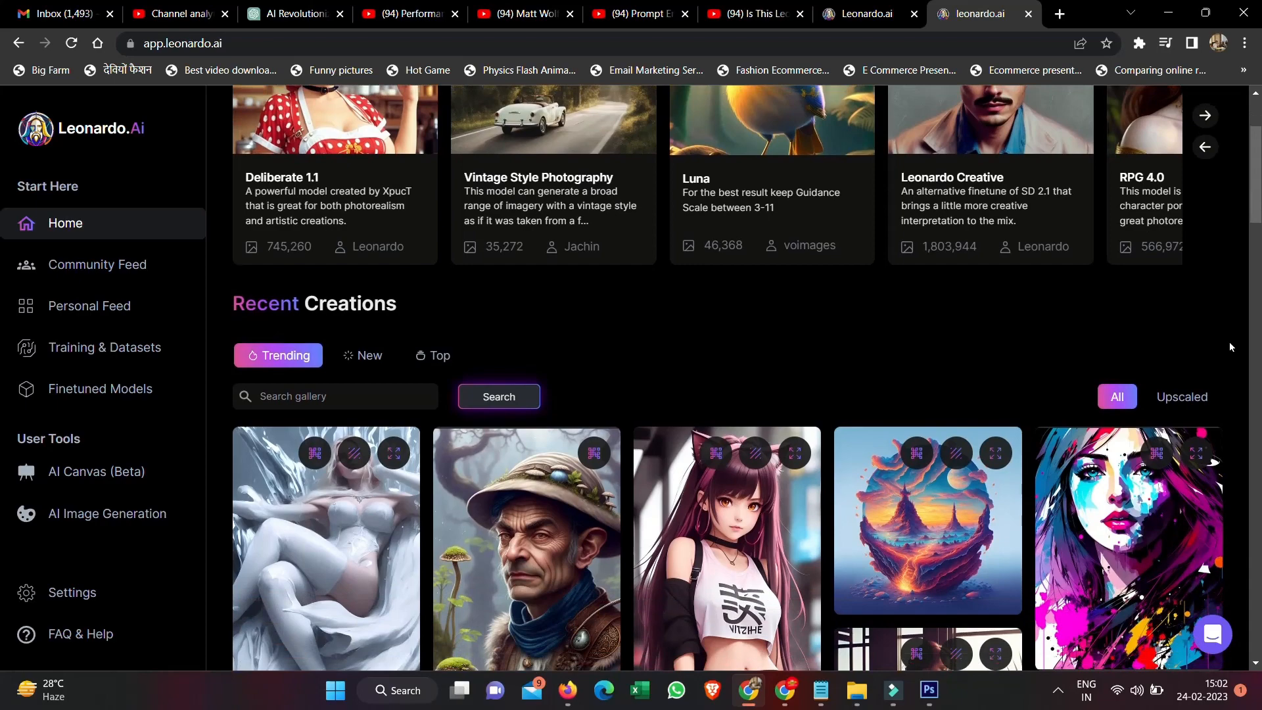
- Browse the trending images under Recent Creations on the home page
scroll(1230, 347, down, 1)
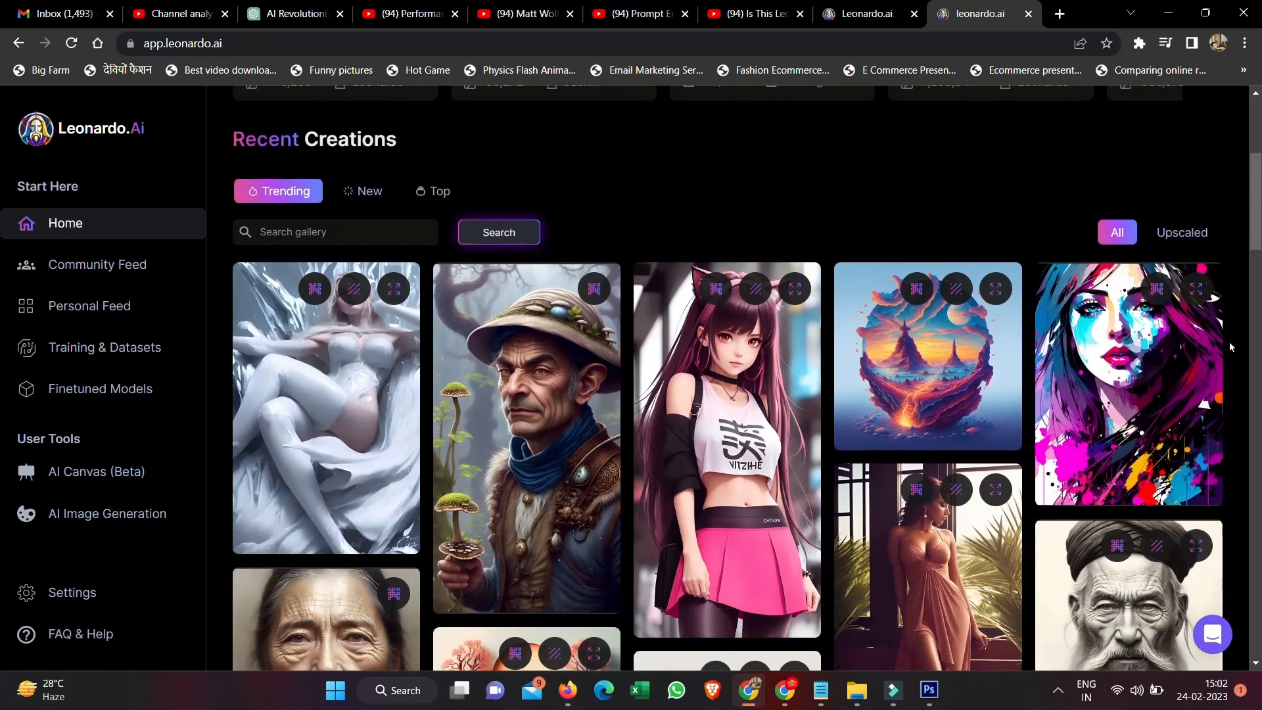
scroll(1230, 346, down, 1)
scroll(1230, 347, down, 4)
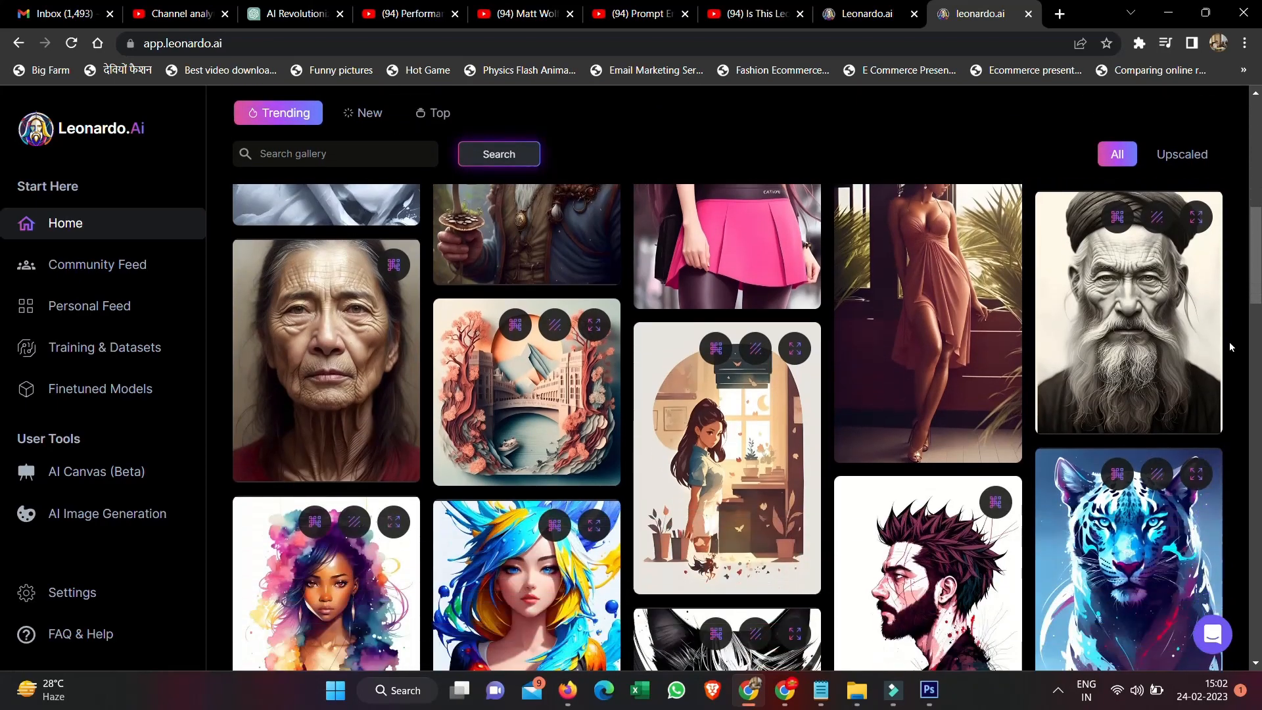
scroll(1230, 347, down, 4)
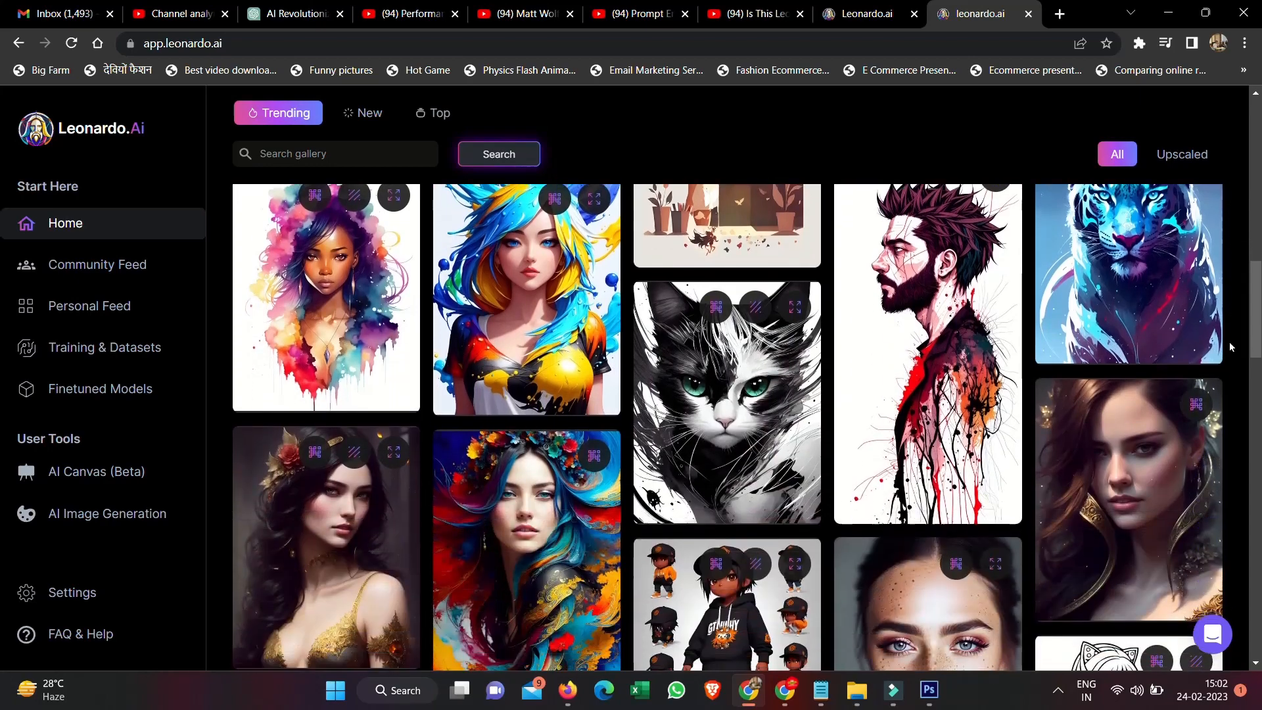
scroll(1230, 347, down, 2)
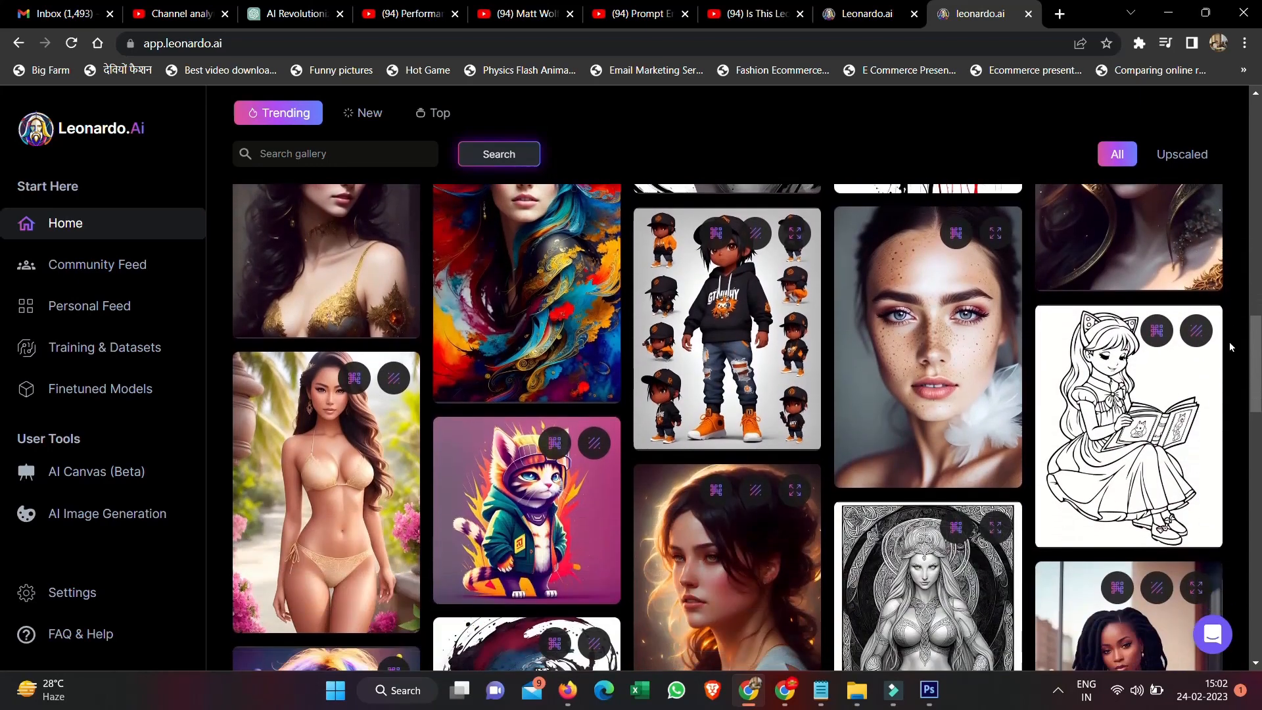
scroll(1231, 346, down, 6)
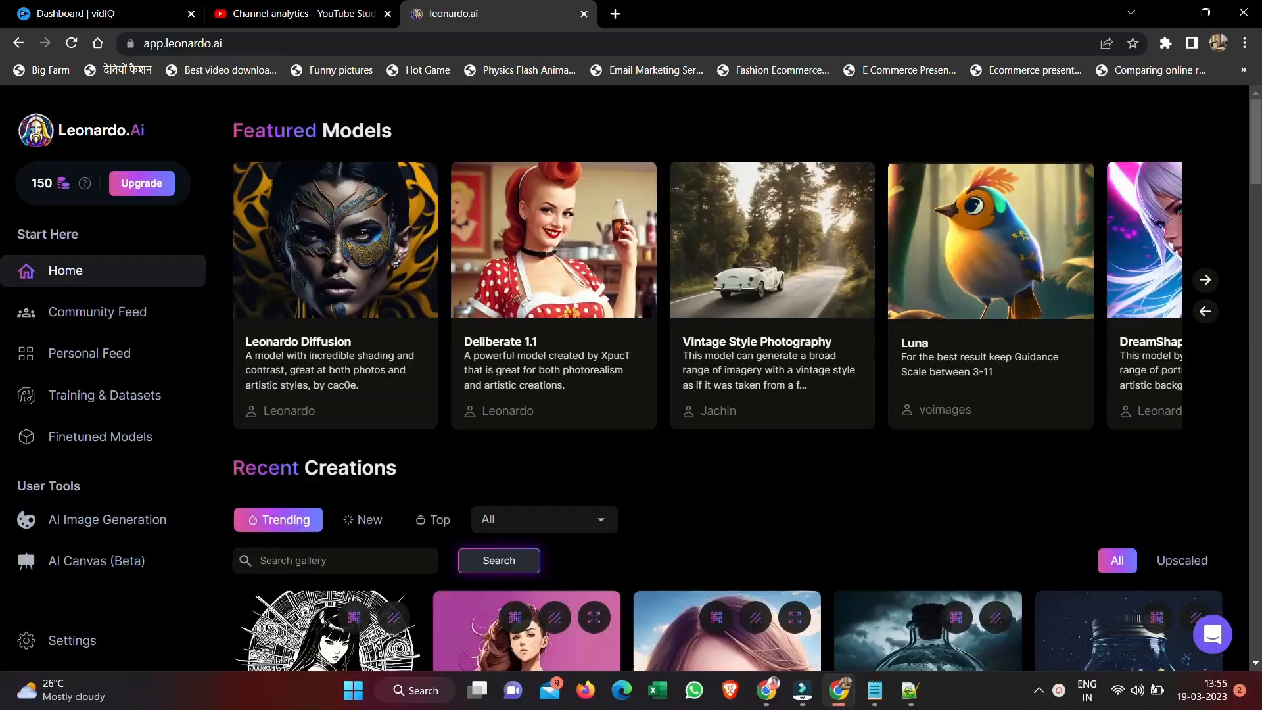
mouse_move(1255, 160)
mouse_down()
mouse_move(1255, 208)
mouse_move(1254, 160)
mouse_up()
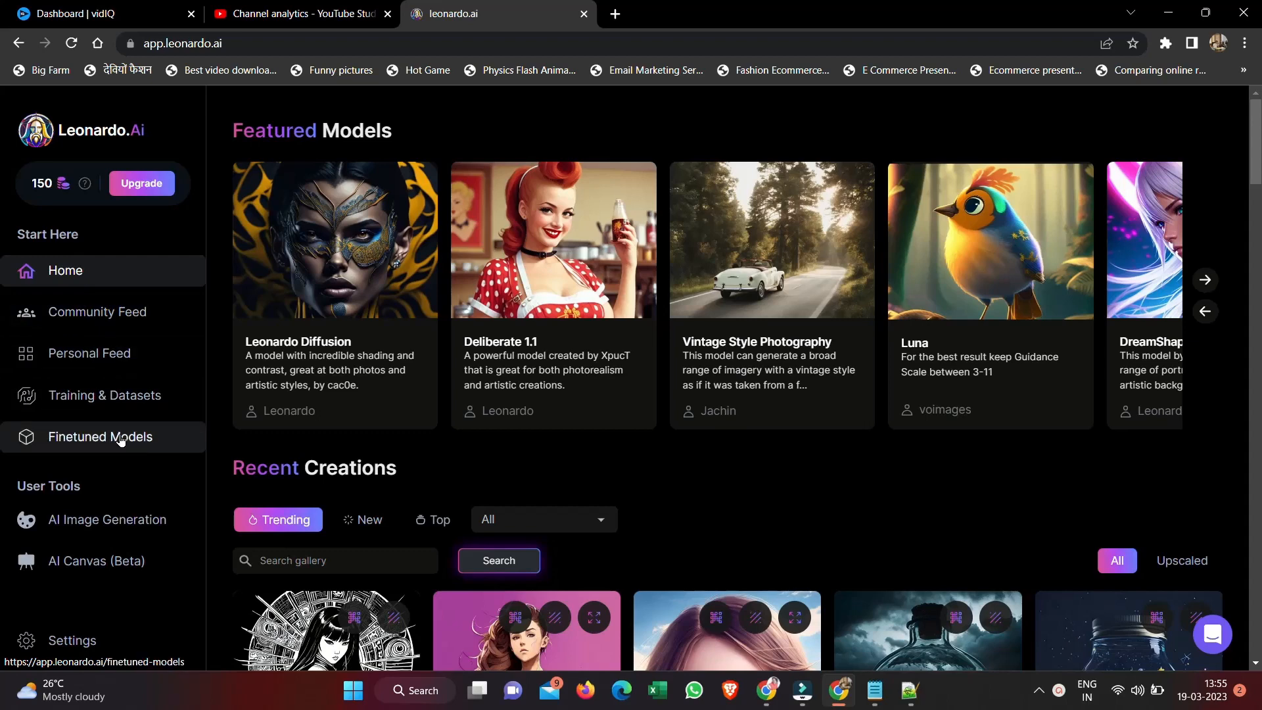
- Open AI Image Generation and enter the prompt "A Portrait of a 21 years of young Americans girls, wearing party dress"
click(117, 522)
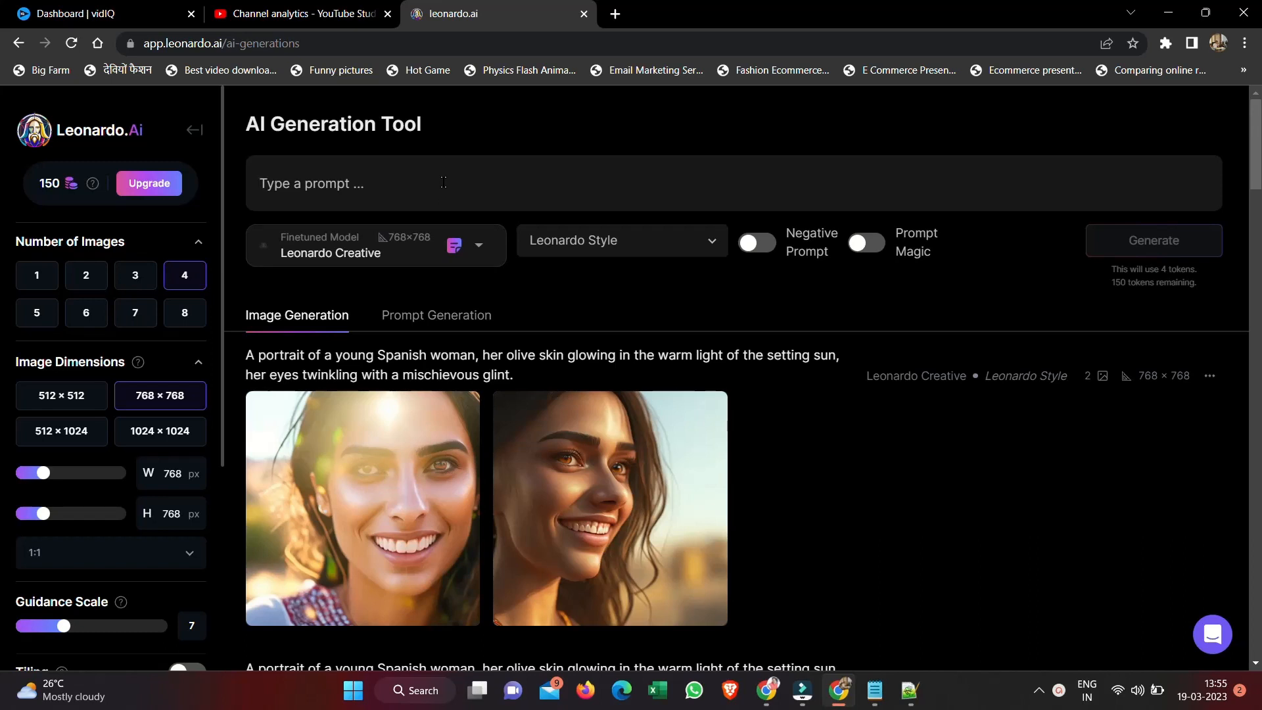
text(A P)
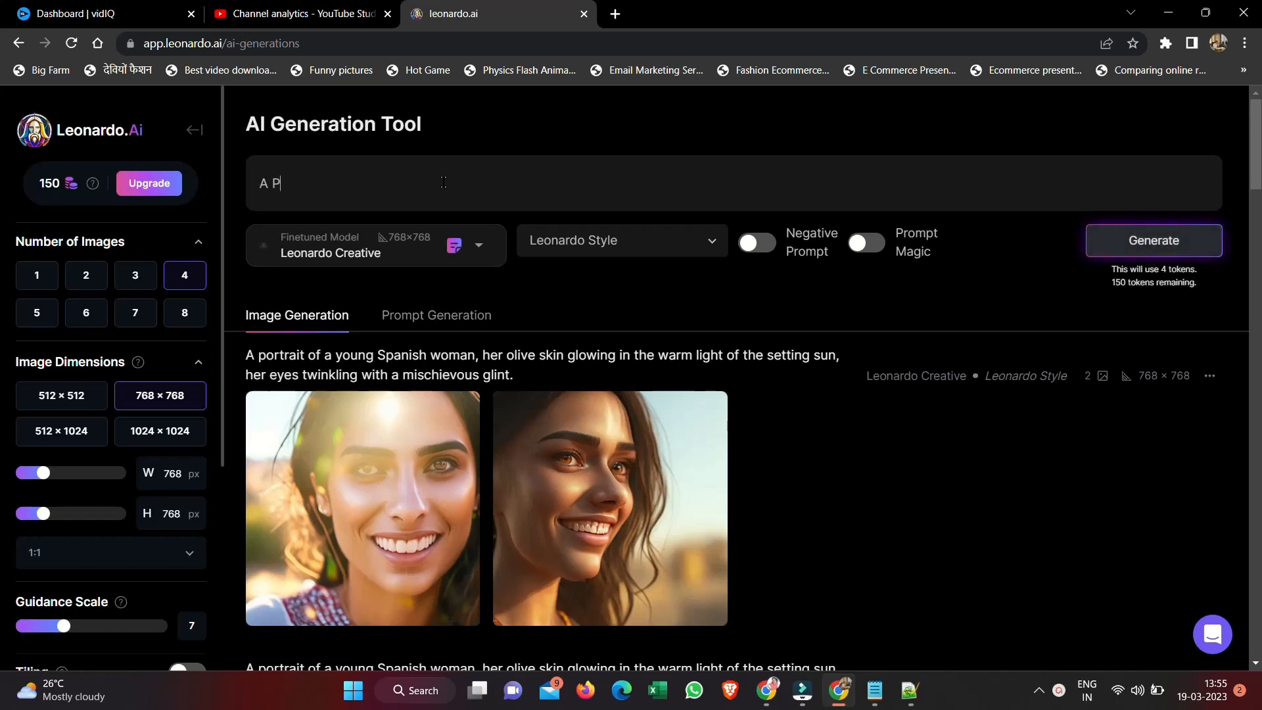
text(ortrait of a young american )
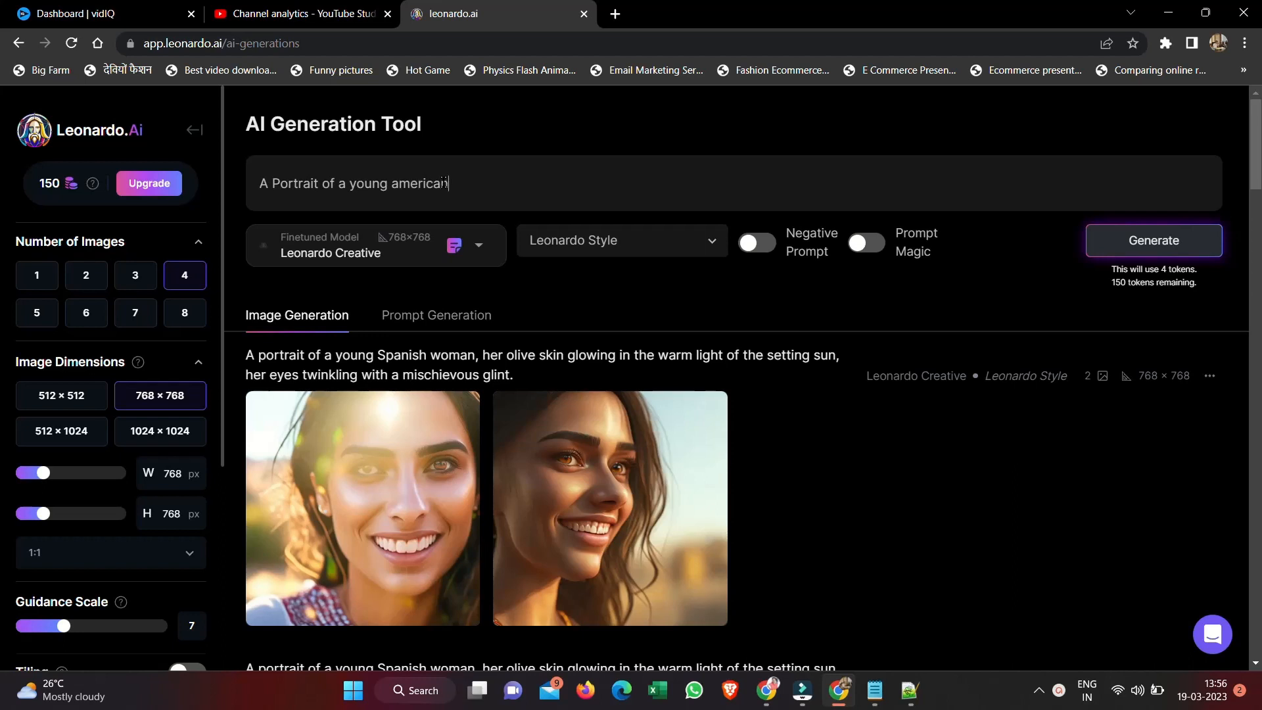
text(girls)
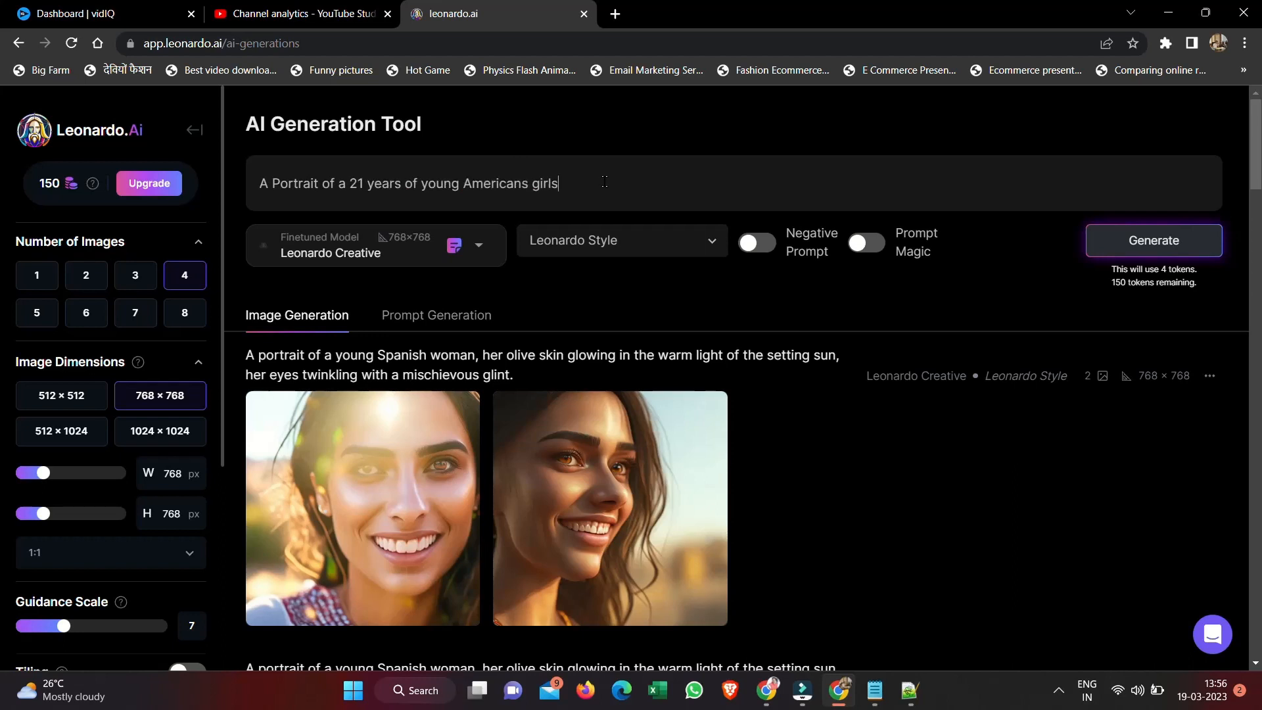
text(wearing party dress)
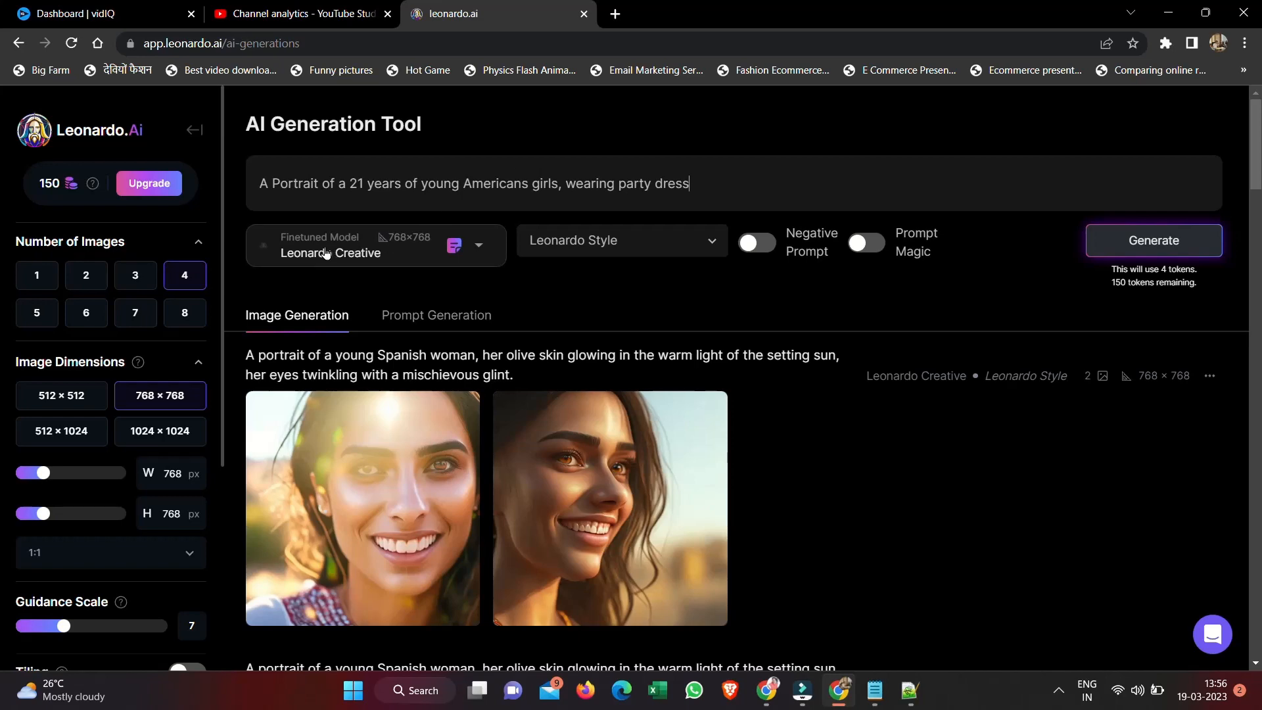
- Generate 2 images from the prompt using the Leonardo Creative finetuned model
click(478, 247)
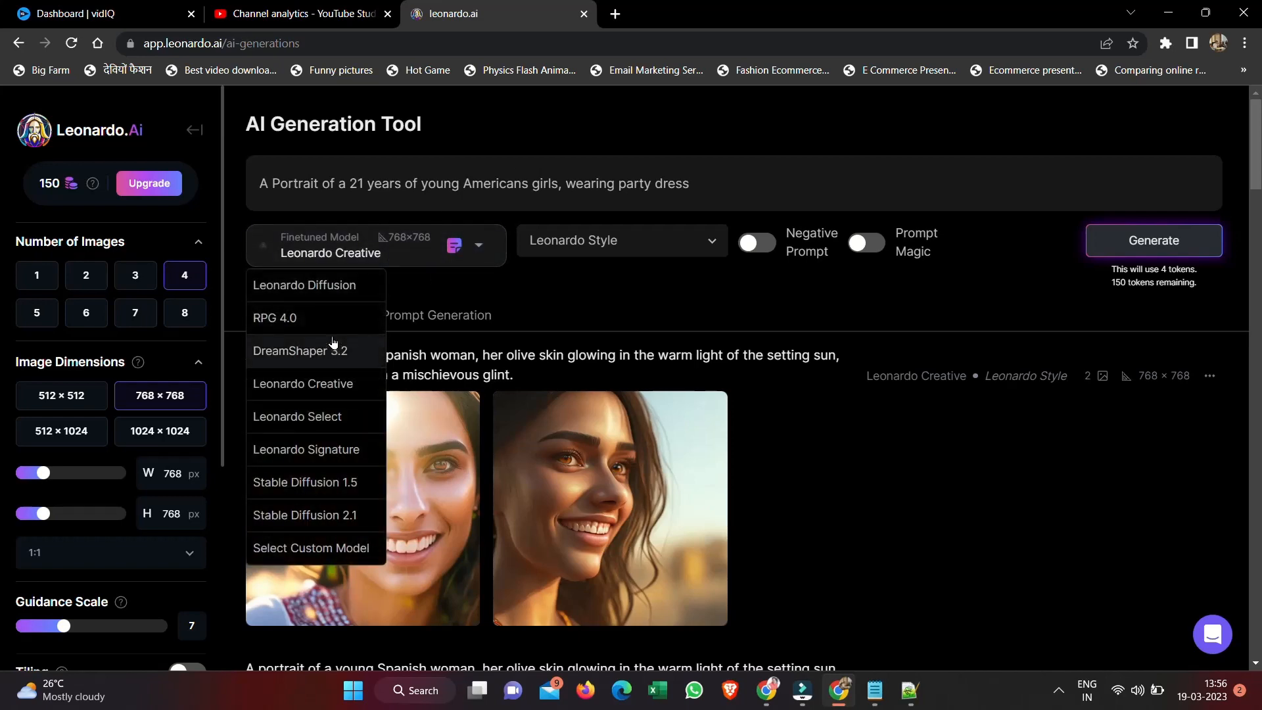
click(329, 387)
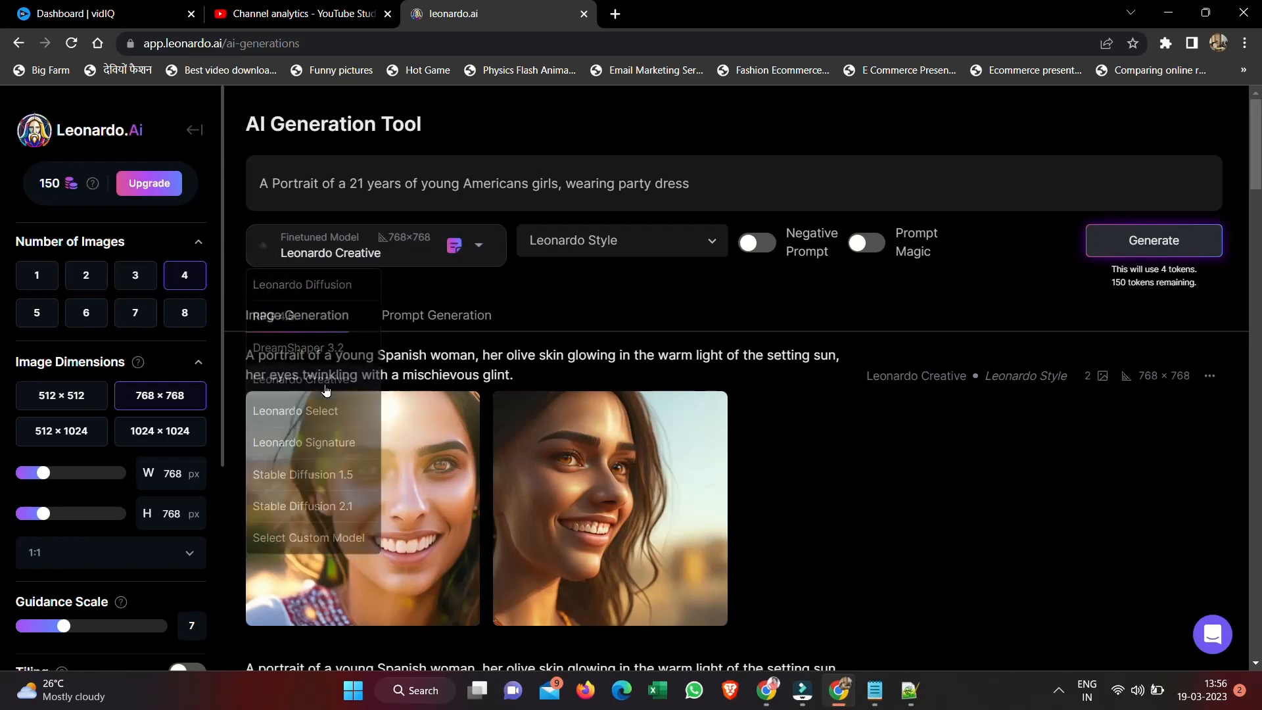
click(83, 273)
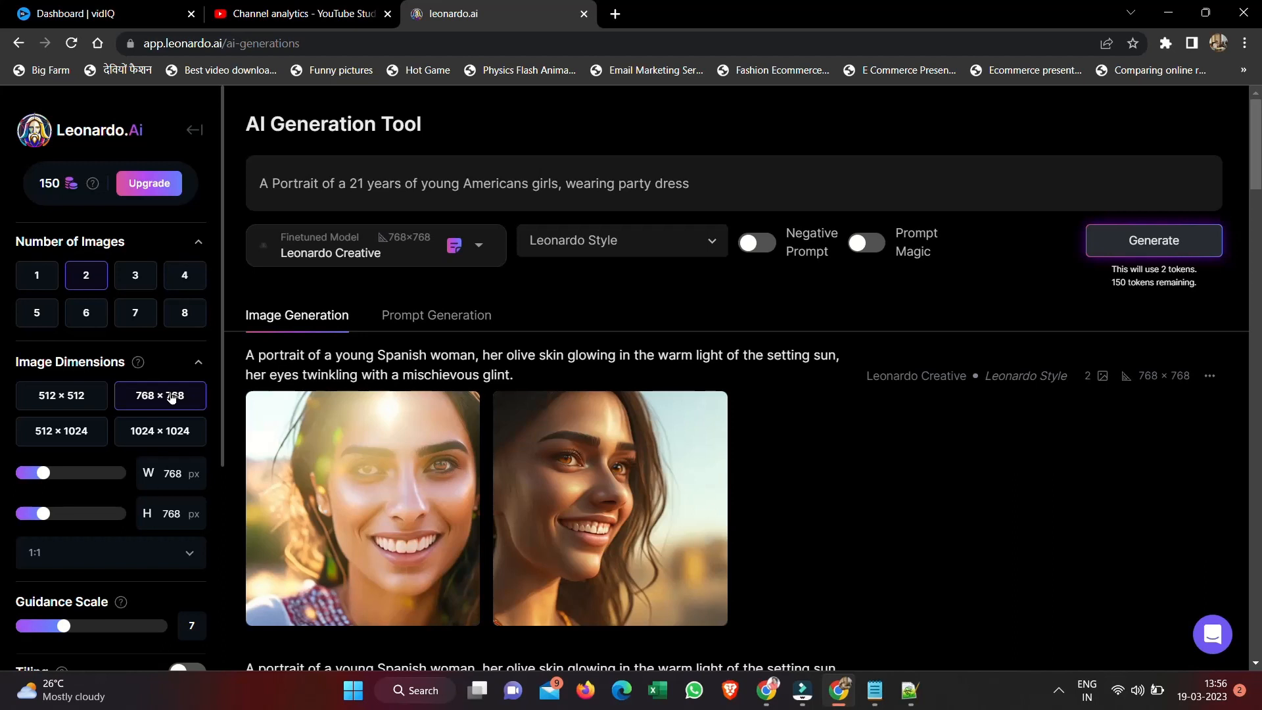
scroll(202, 395, down, 1)
scroll(202, 394, down, 2)
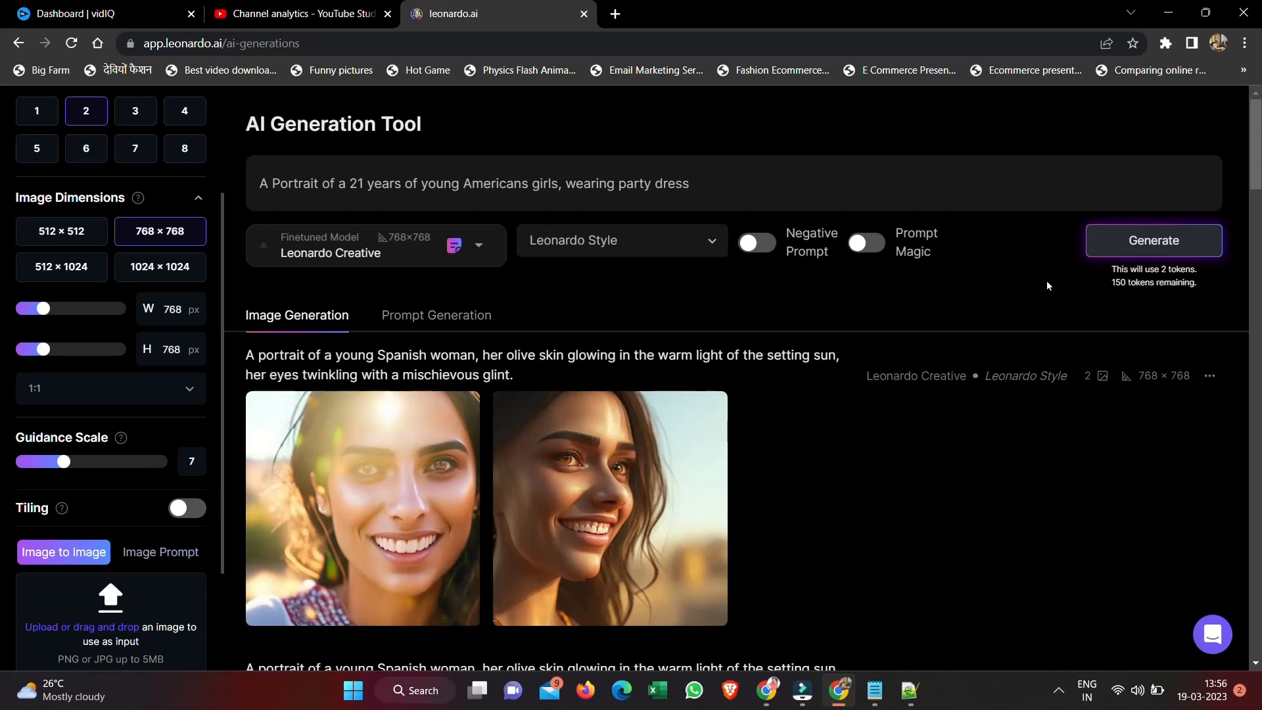
click(1151, 241)
scroll(1235, 384, down, 3)
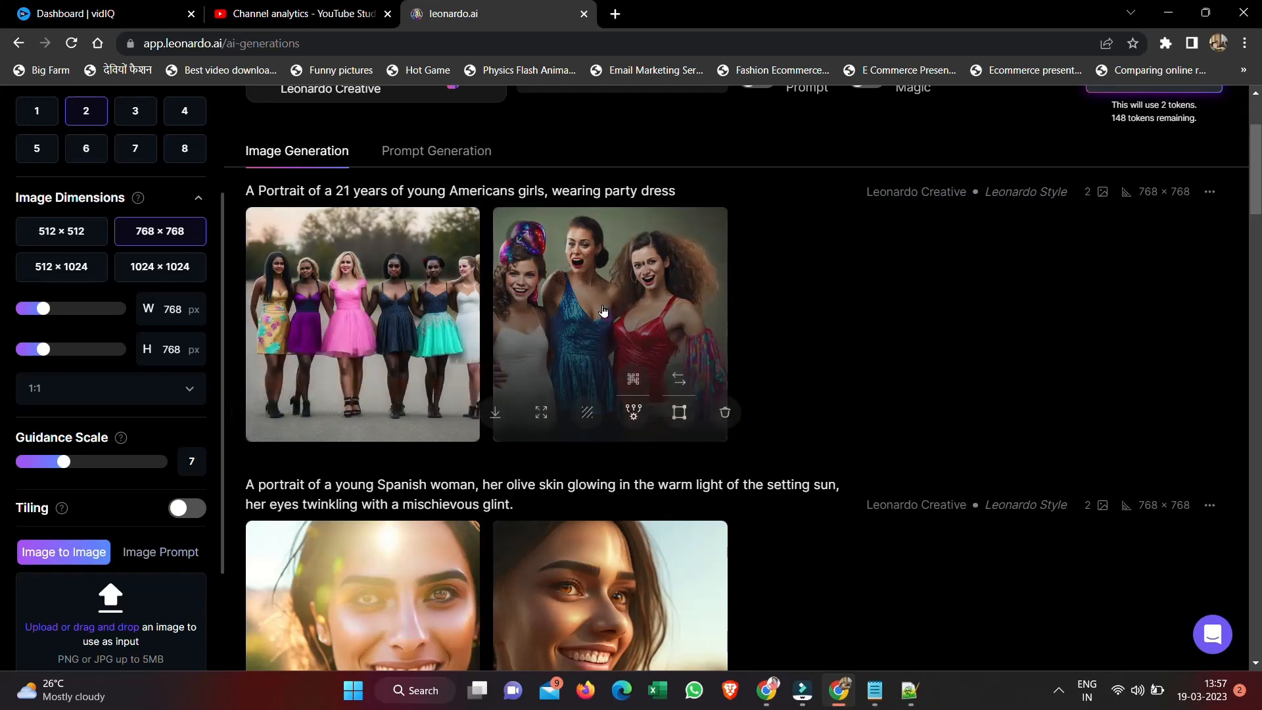
- Generate the images again with "girls" corrected to "girl" in the prompt and Prompt Magic enabled
scroll(550, 199, up, 3)
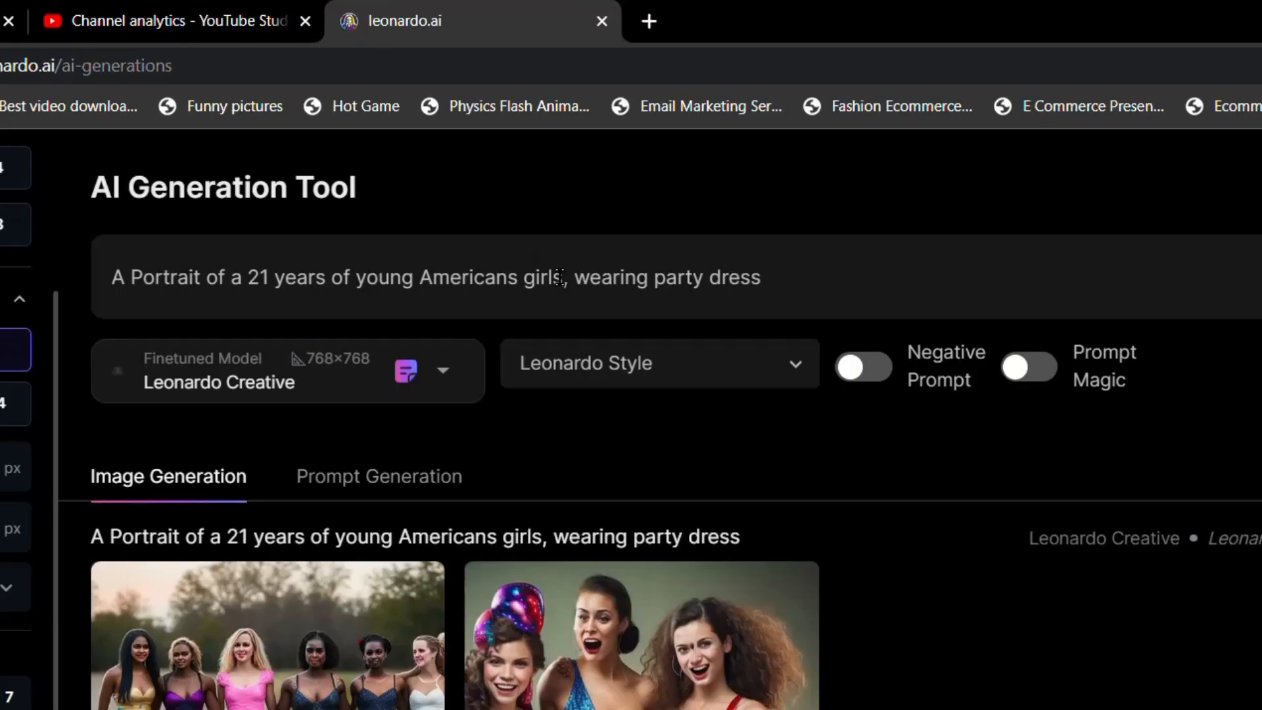
click(560, 277)
key(BackSpace)
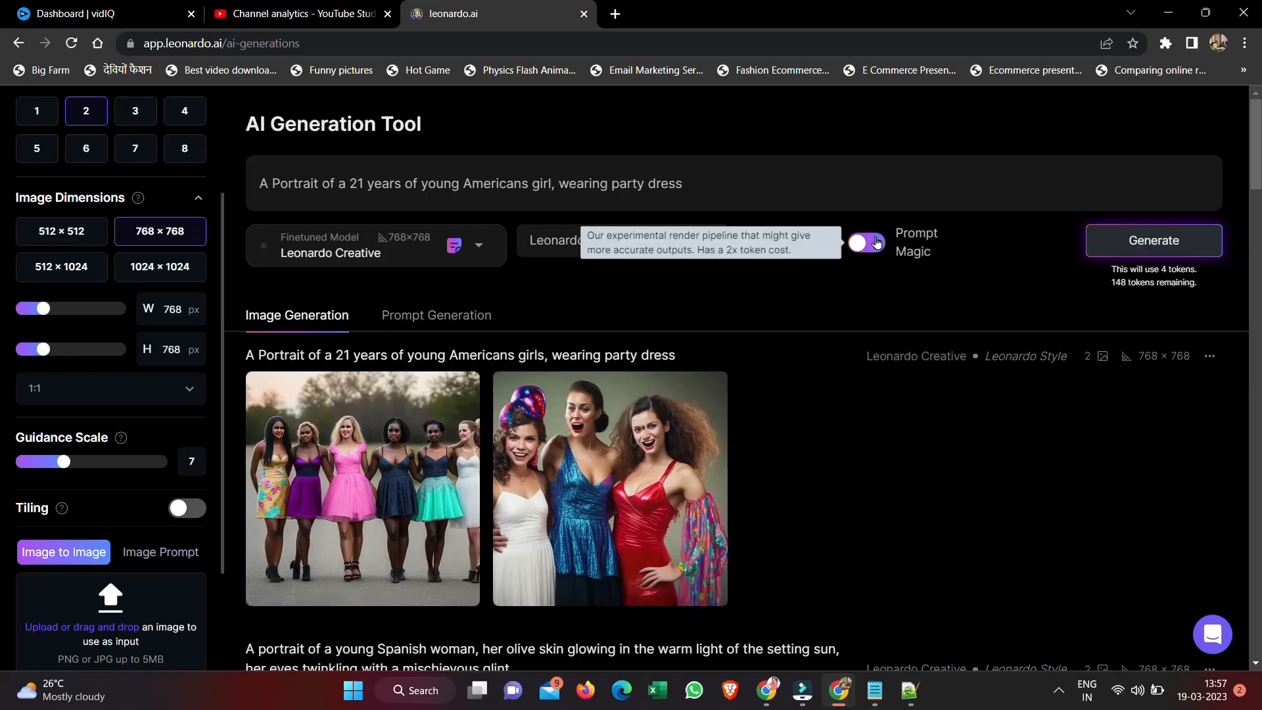
click(874, 243)
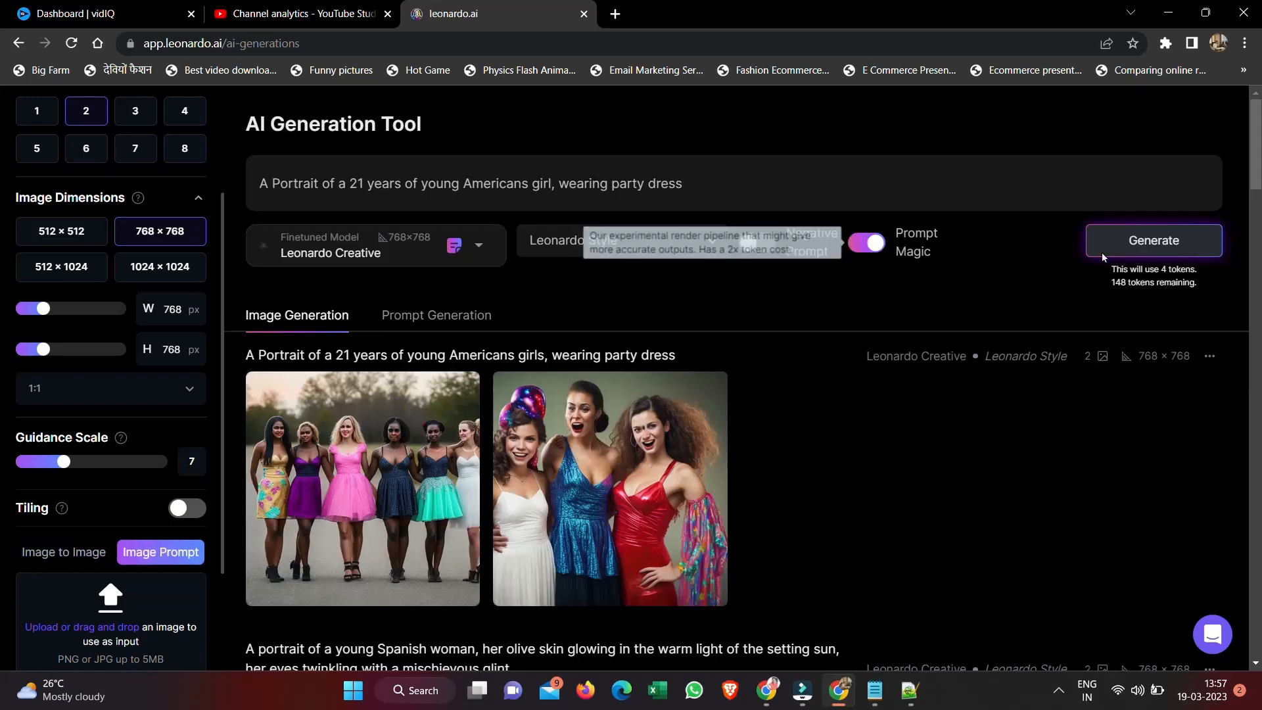
click(1173, 242)
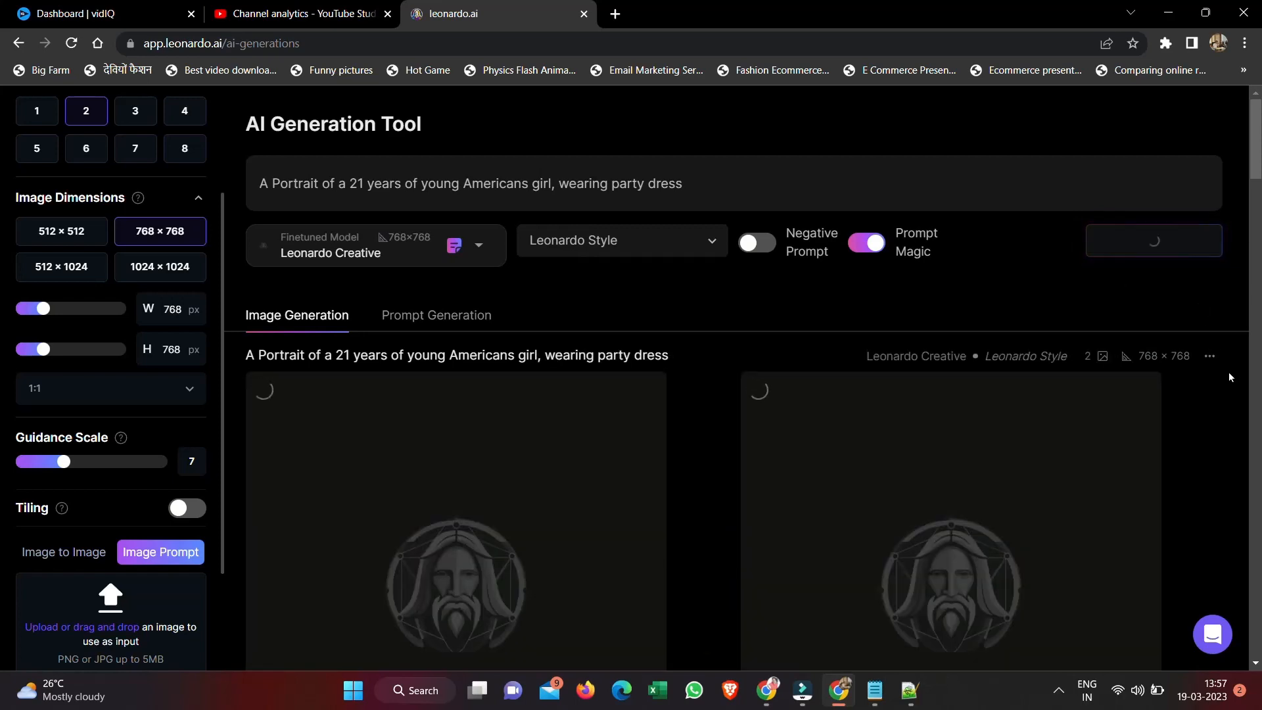
- View both newly generated party dress images enlarged and check the second image's version options
scroll(1229, 380, down, 1)
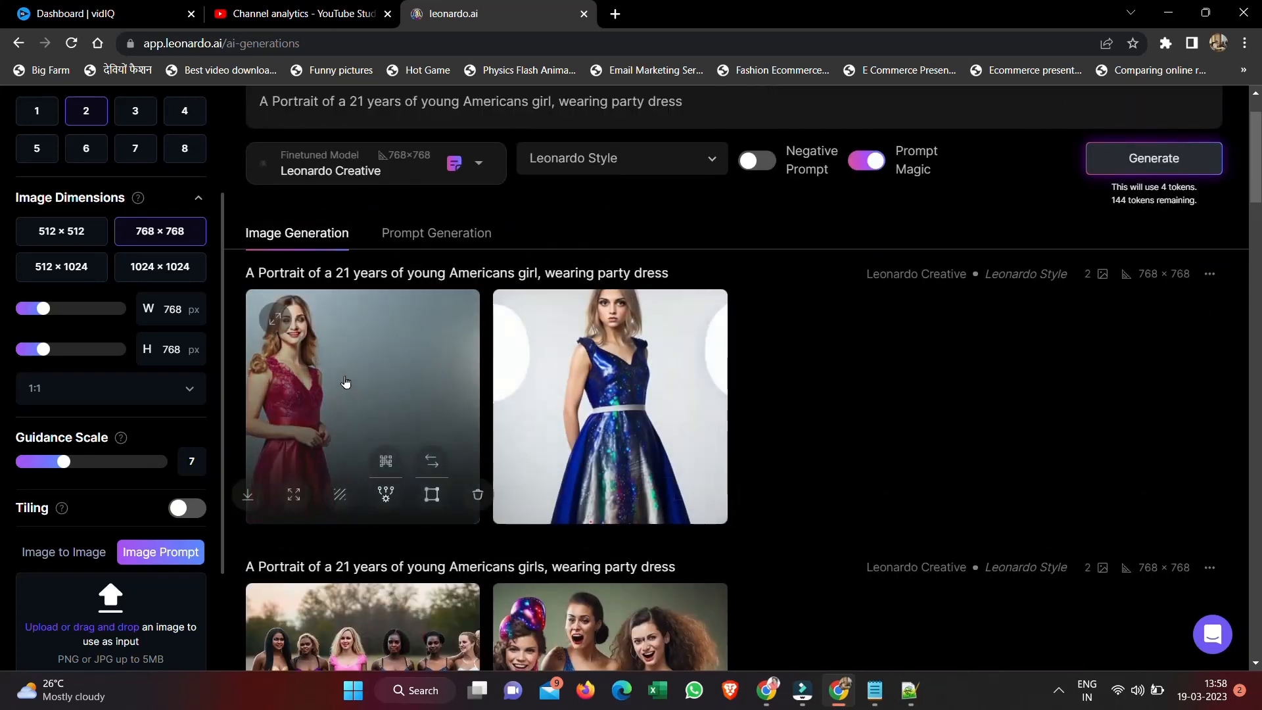
click(345, 382)
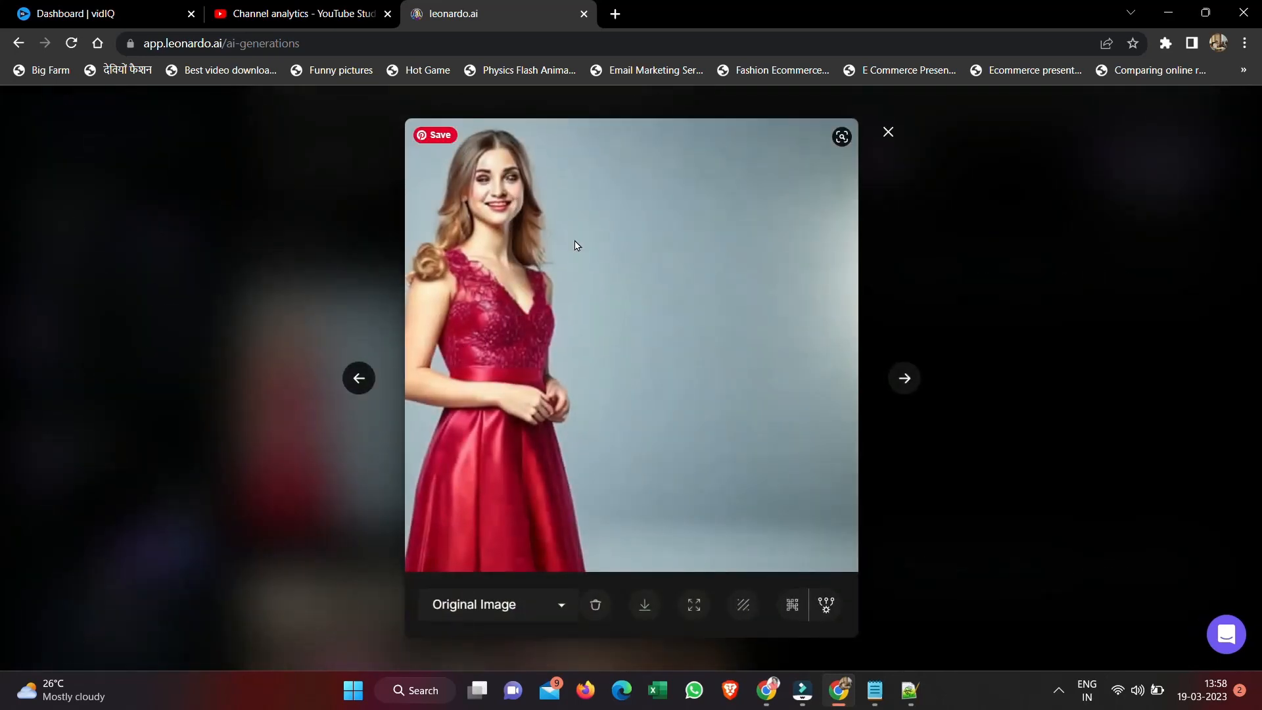
click(905, 379)
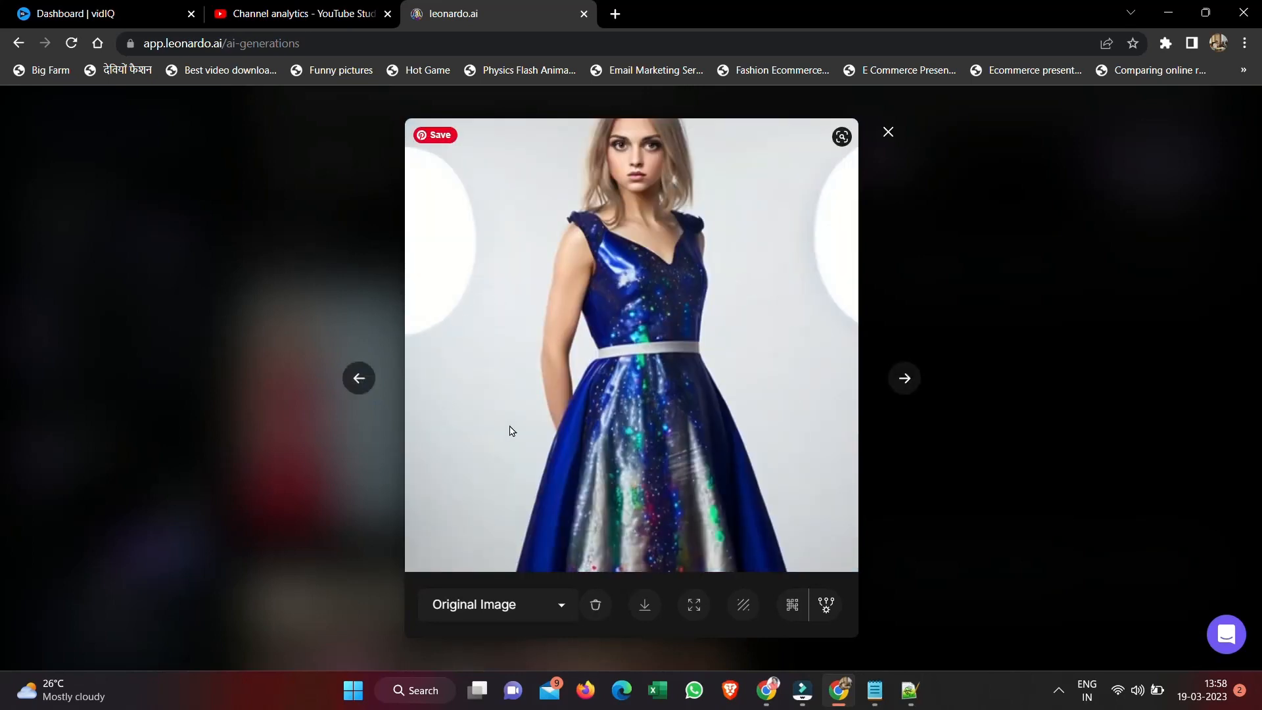
click(555, 608)
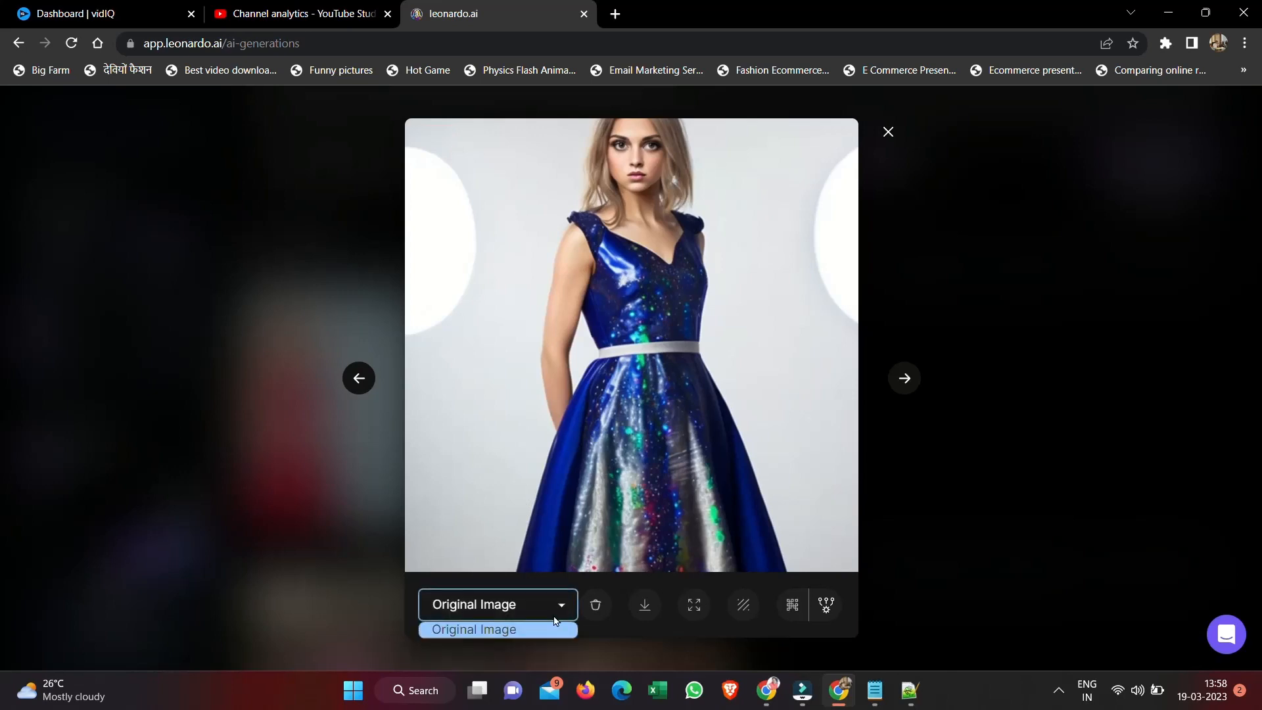
click(728, 556)
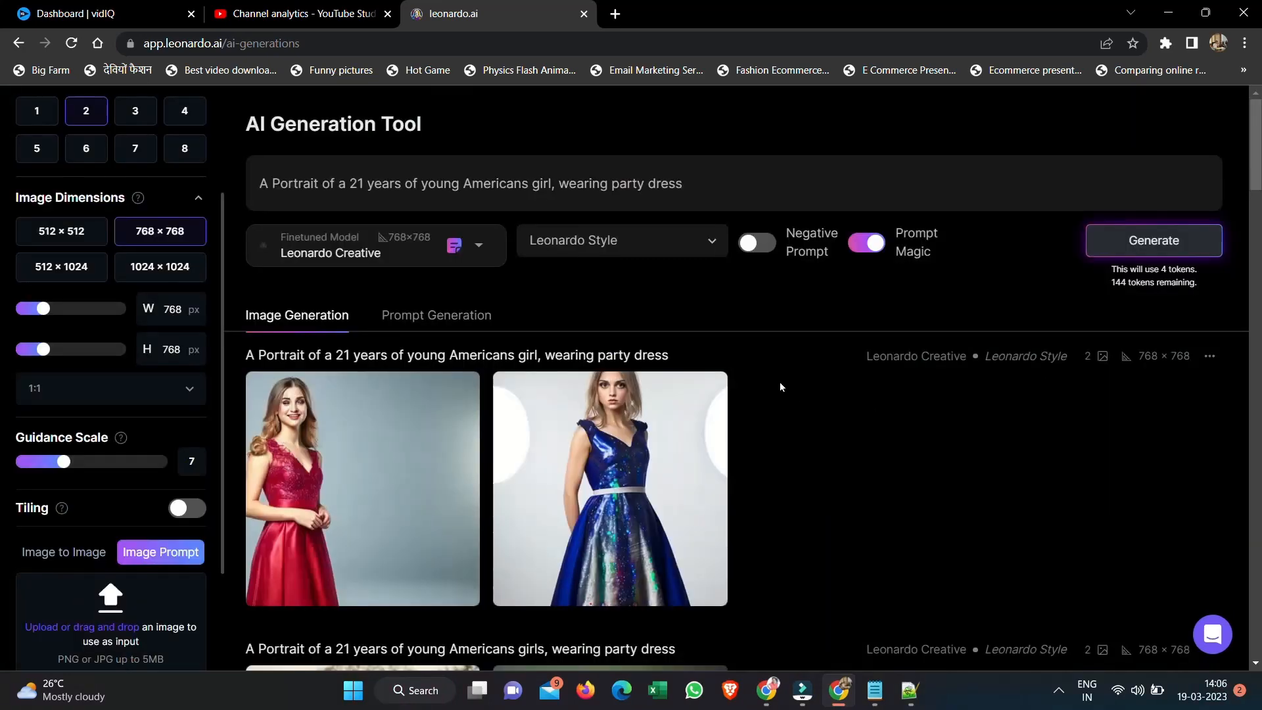
- Copy the current image prompt into Prompt Generation as the basic idea and ideate 4 prompts from it
drag(685, 183, 263, 182)
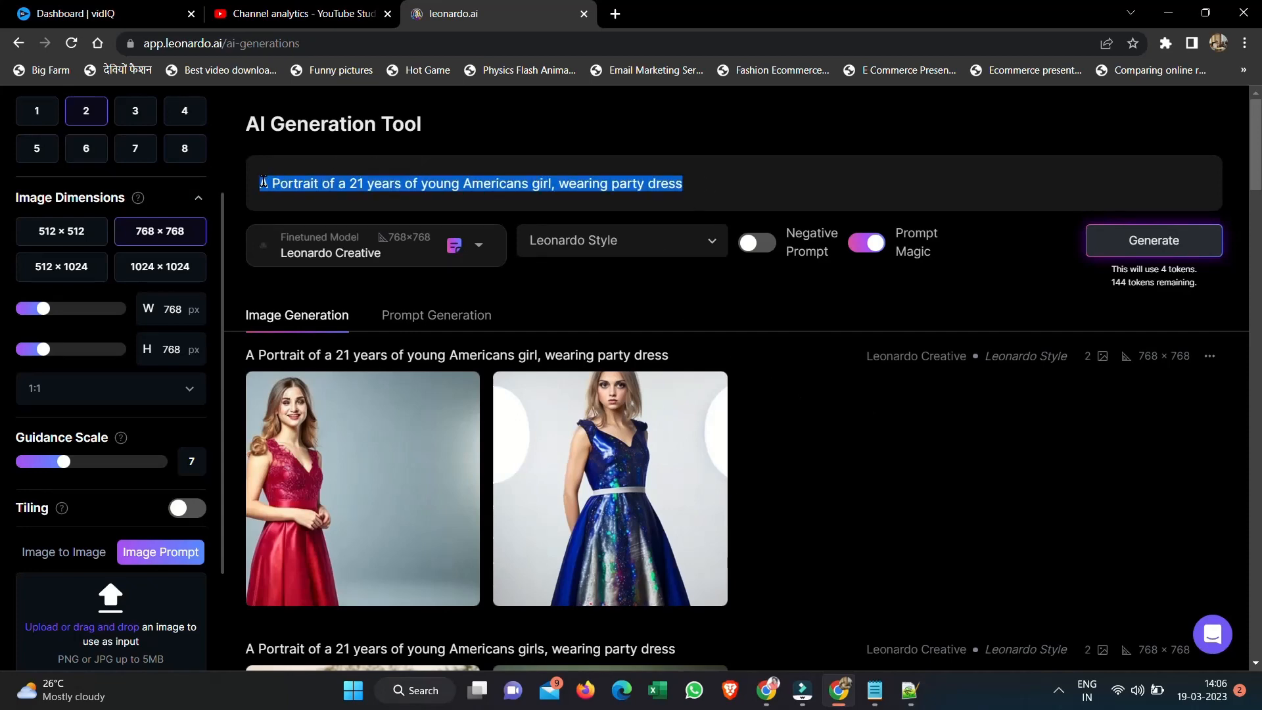
right_click(263, 183)
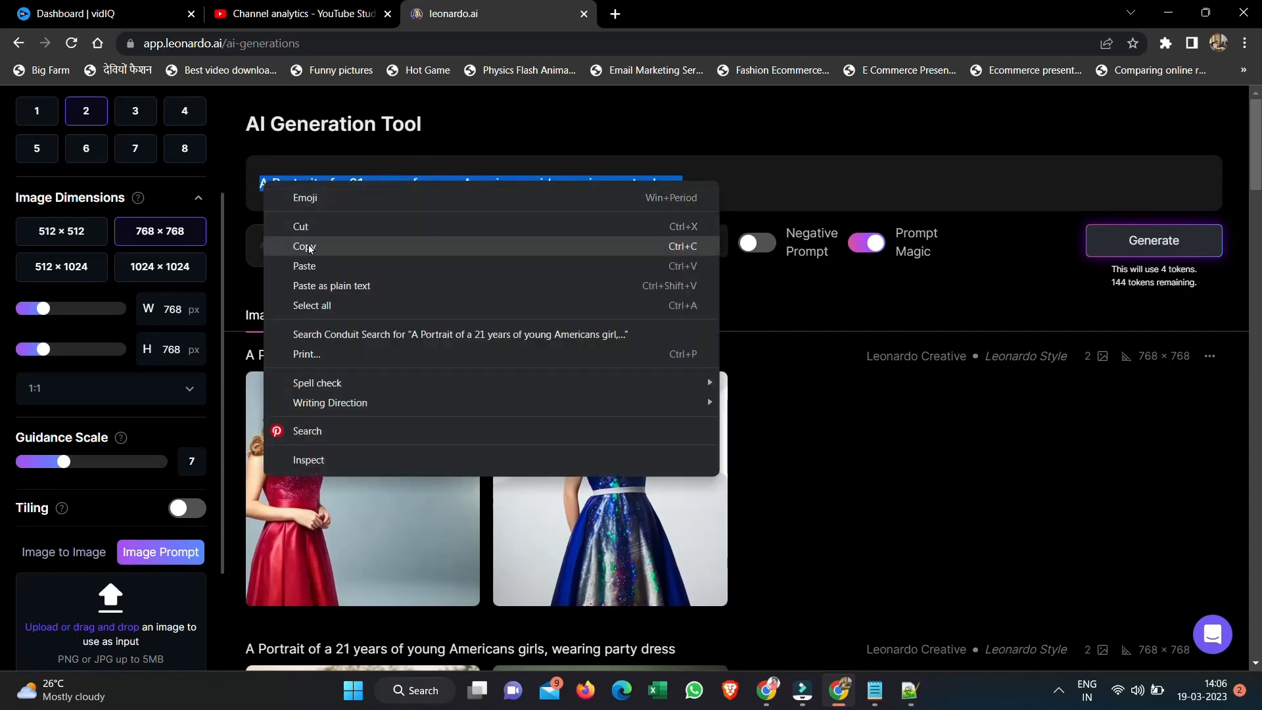
click(309, 248)
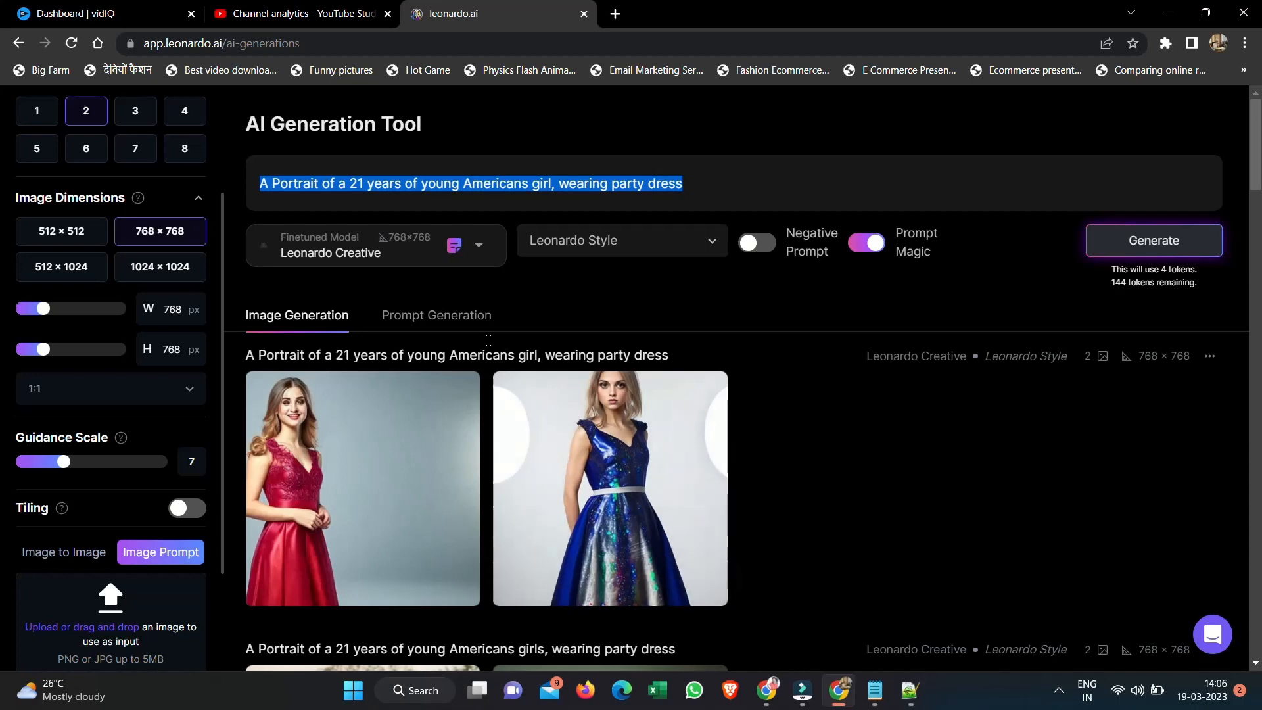
click(432, 321)
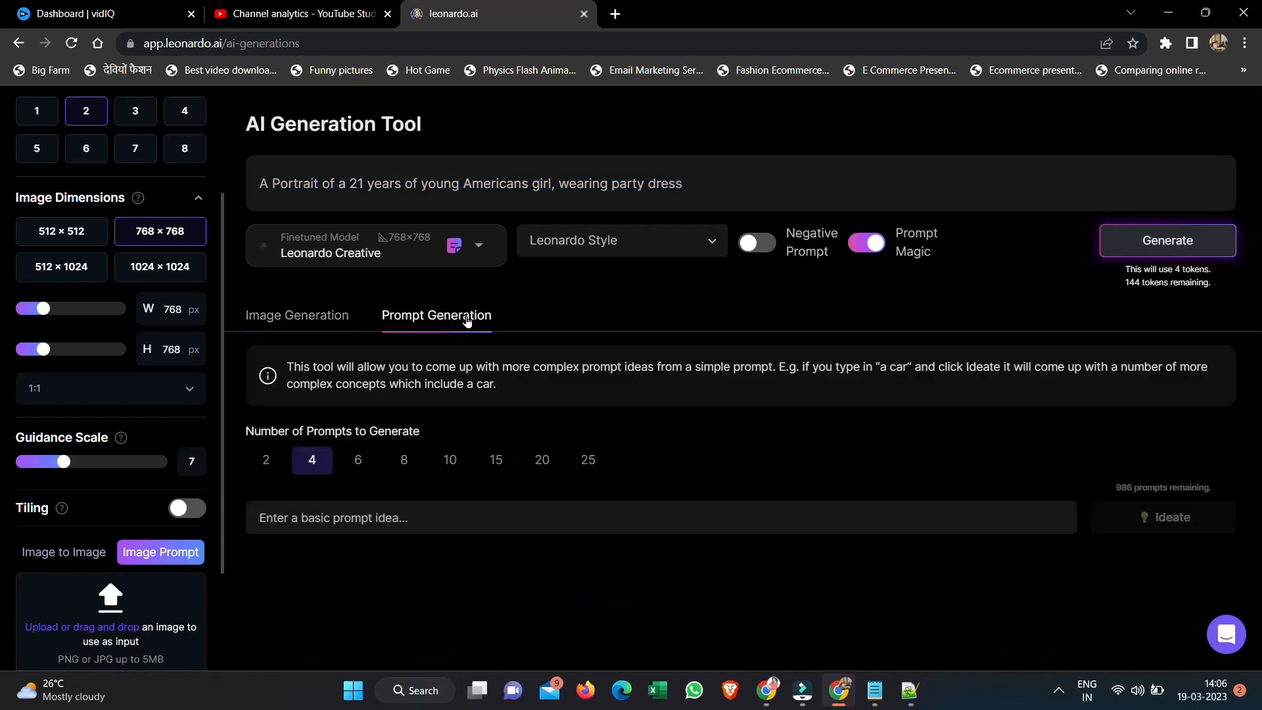
click(329, 516)
right_click(329, 517)
click(400, 355)
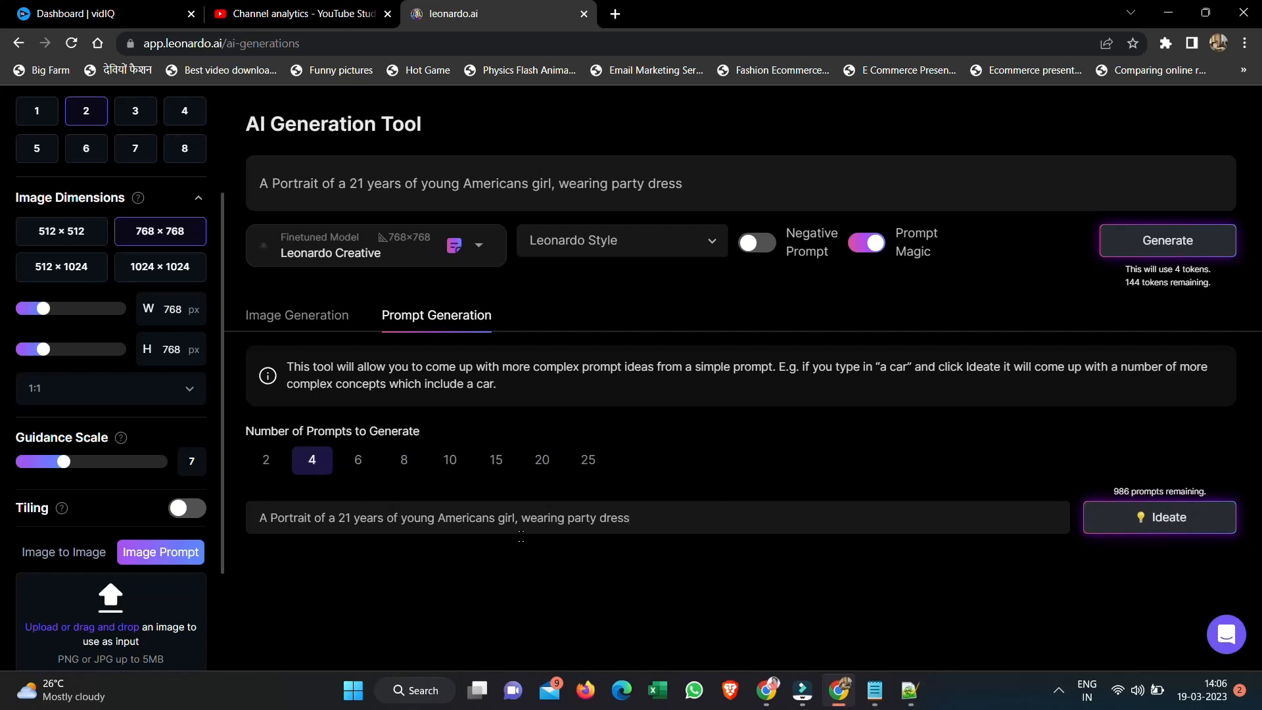
click(1167, 525)
- Replace the image prompt with the fourth generated idea, the dreamy, romantic portrait, and generate 2 images from it
scroll(1231, 438, down, 3)
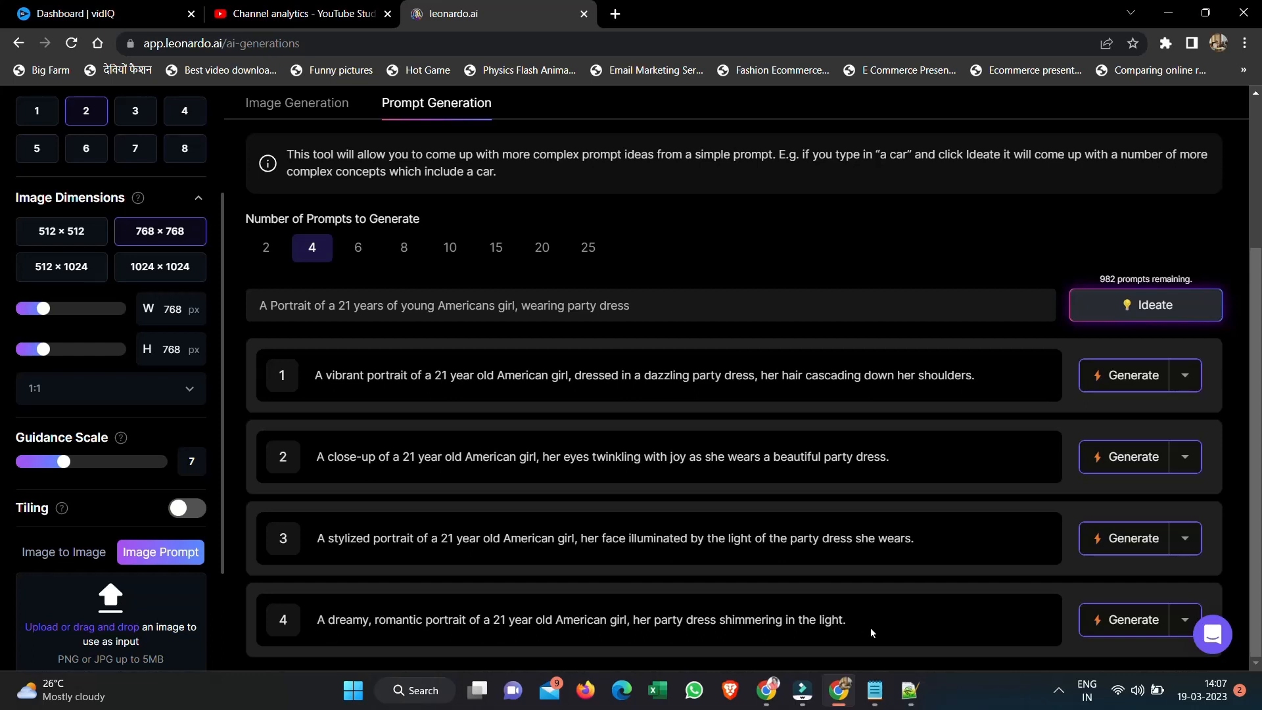
drag(861, 618, 314, 619)
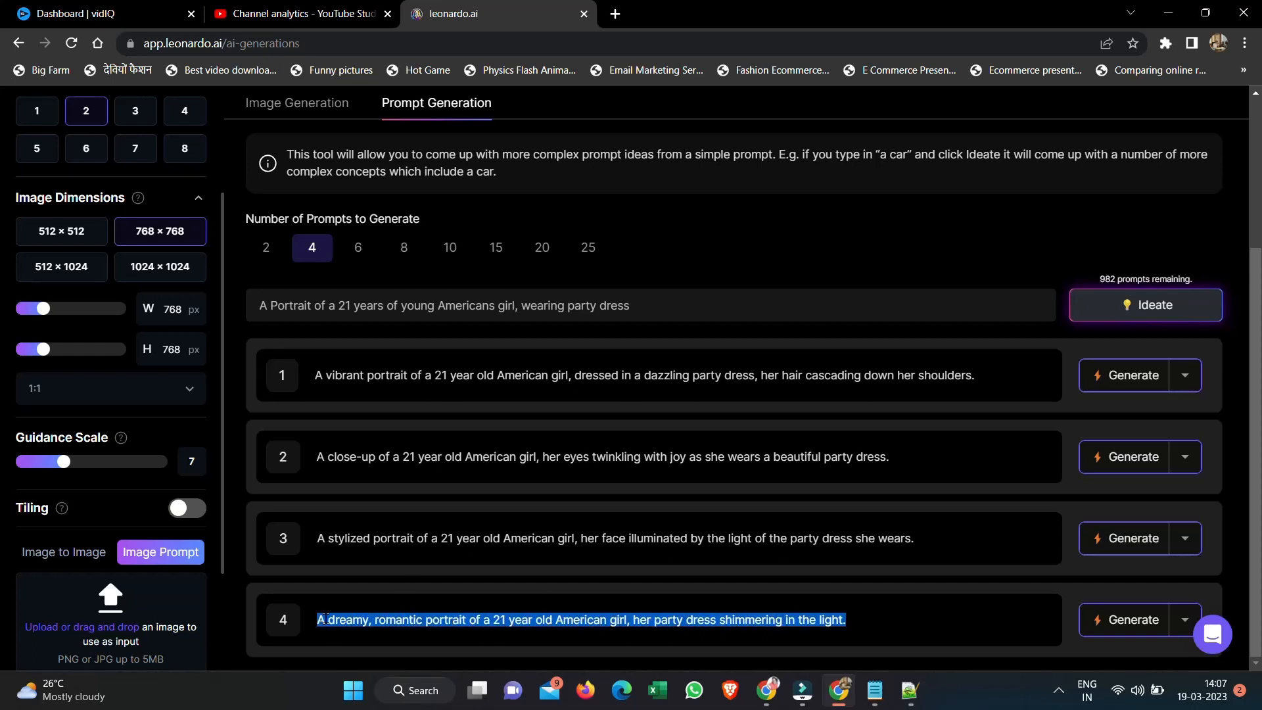
right_click(325, 618)
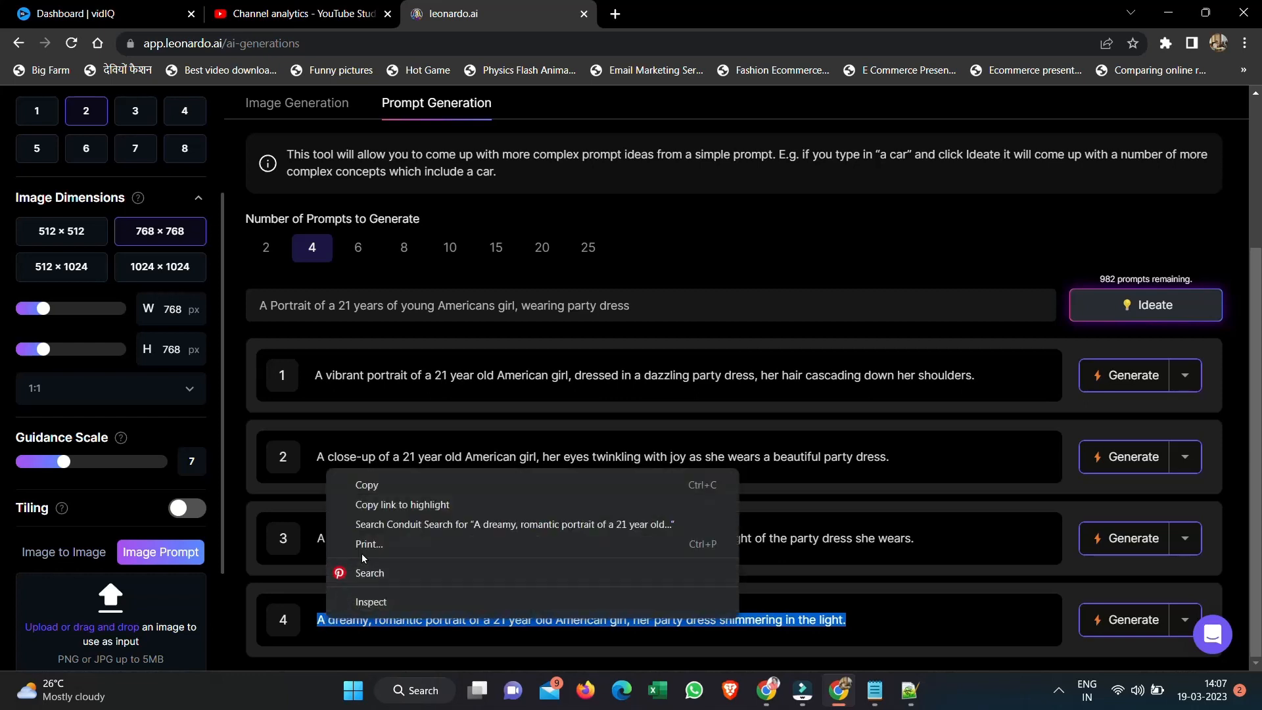
click(358, 482)
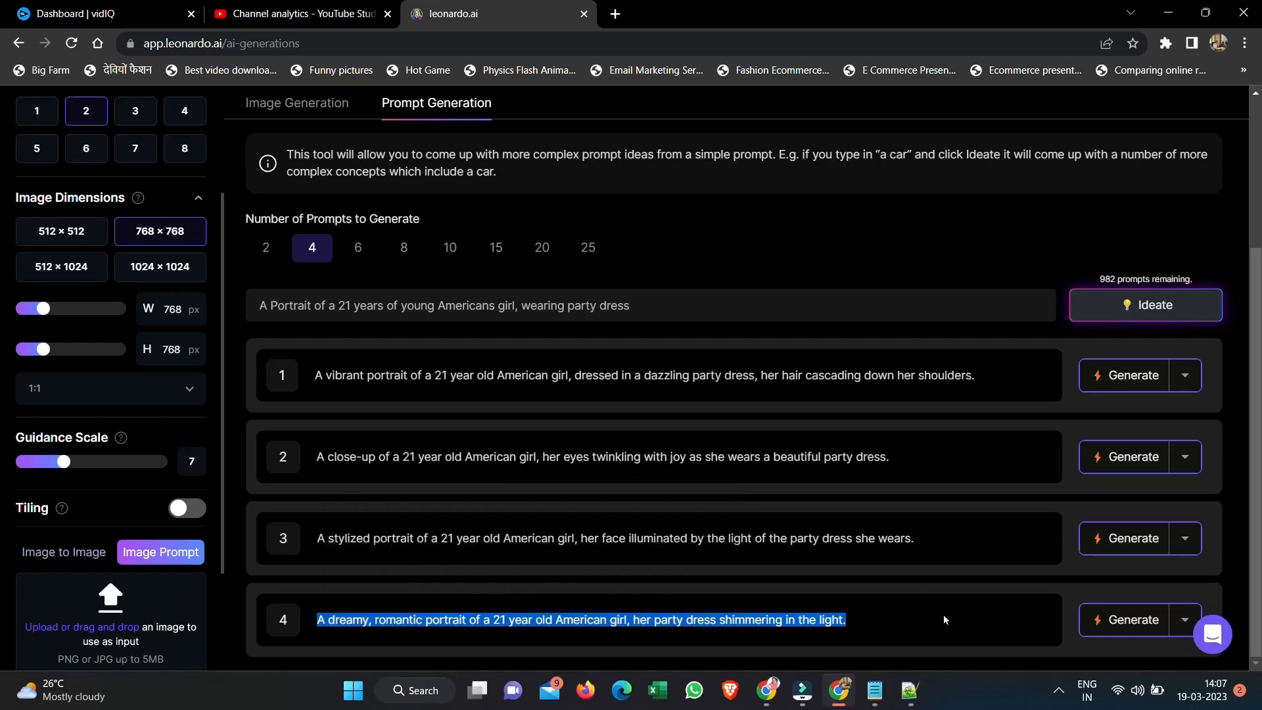
scroll(768, 214, up, 3)
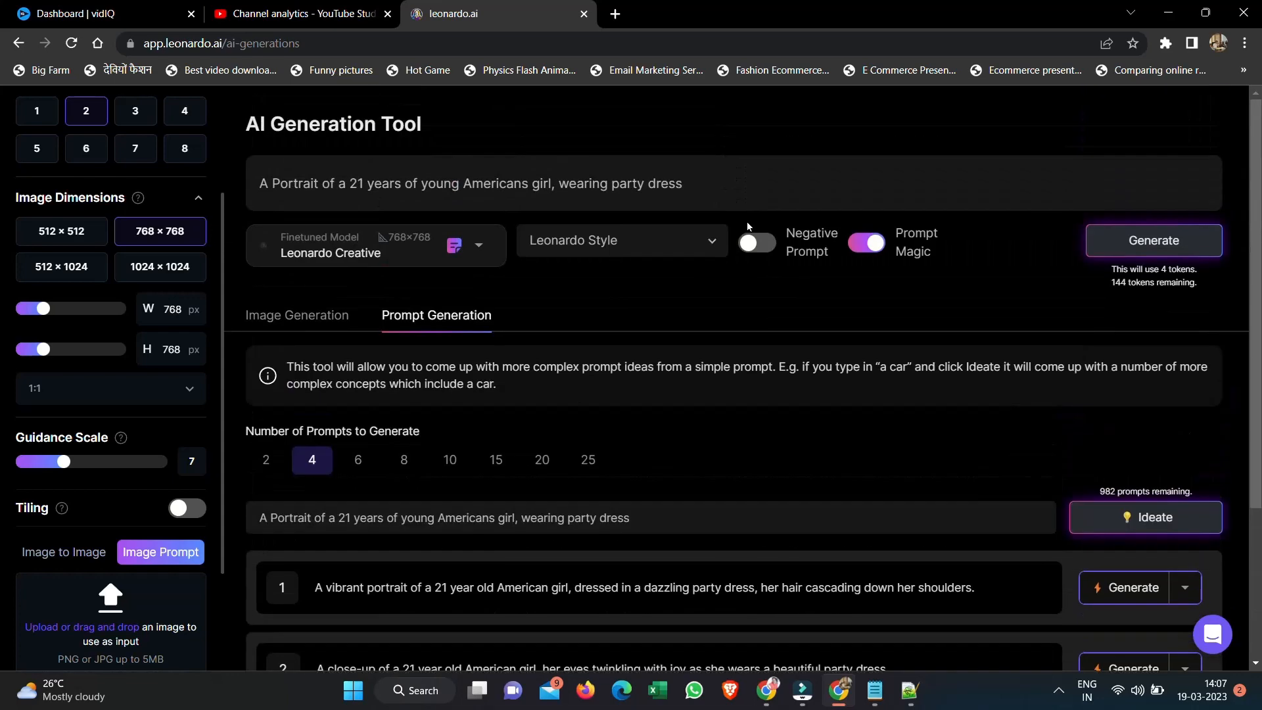
drag(747, 185, 260, 185)
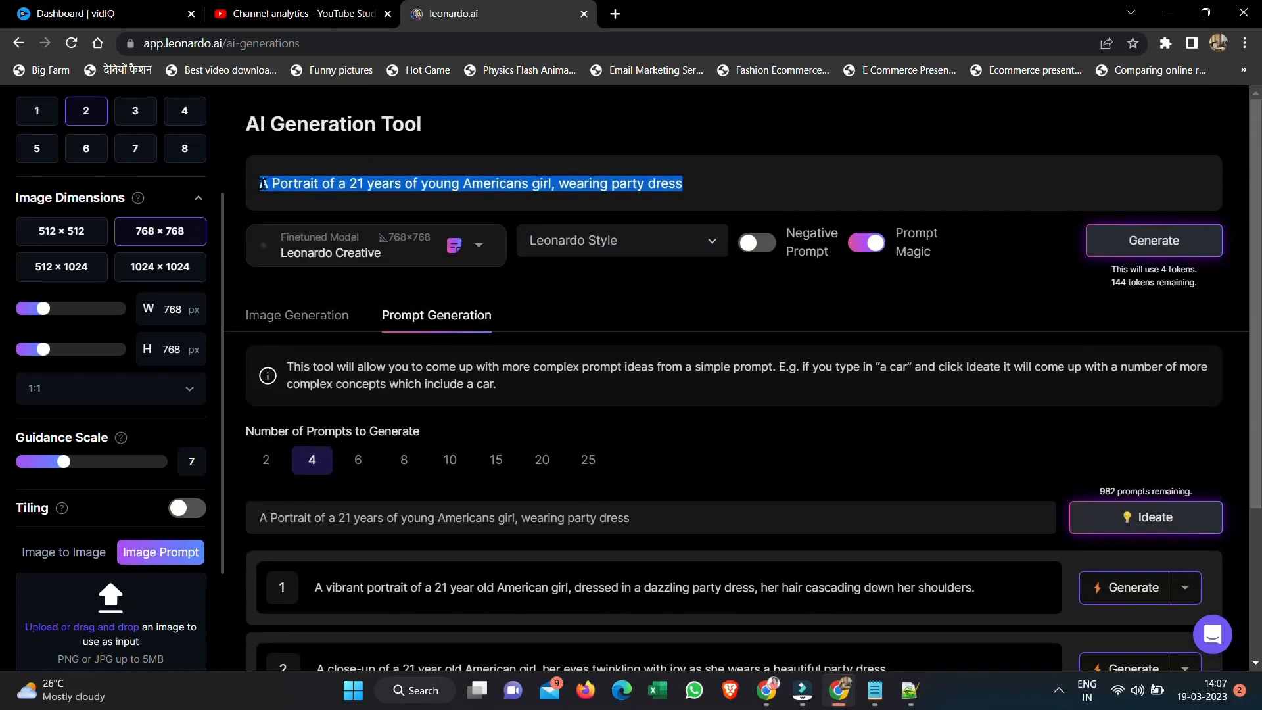
right_click(262, 188)
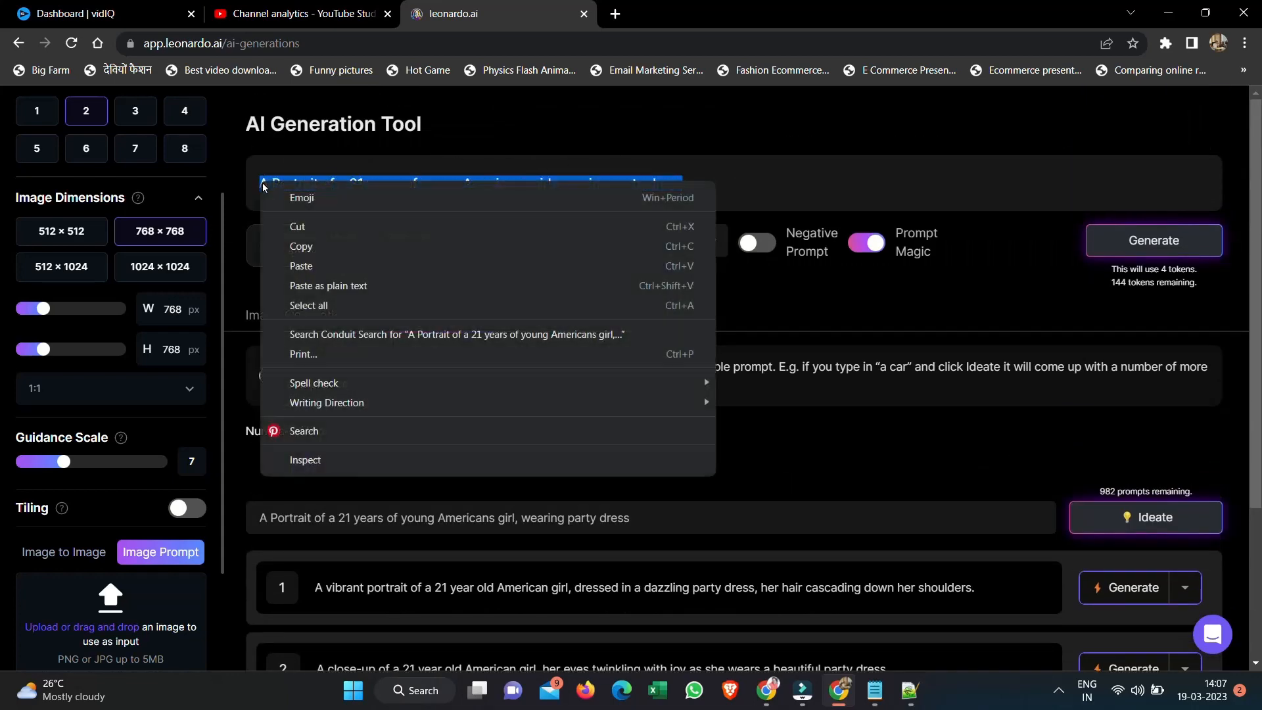
click(302, 267)
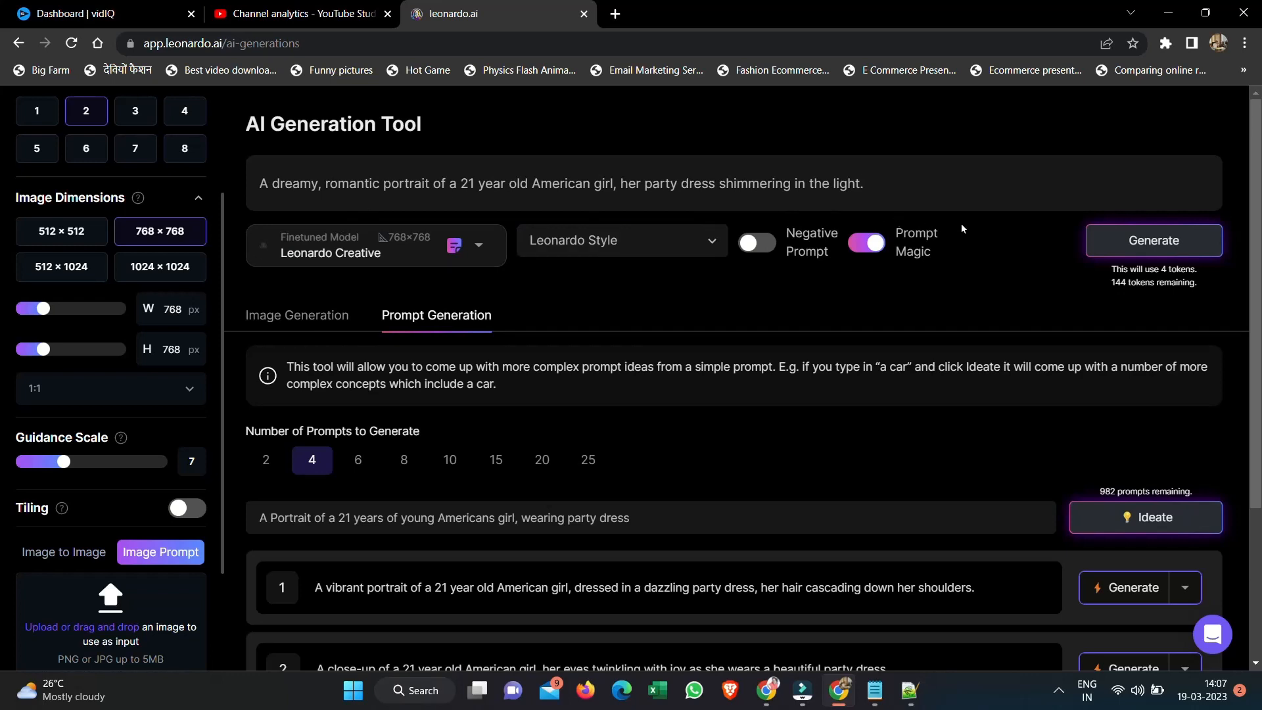
click(1150, 241)
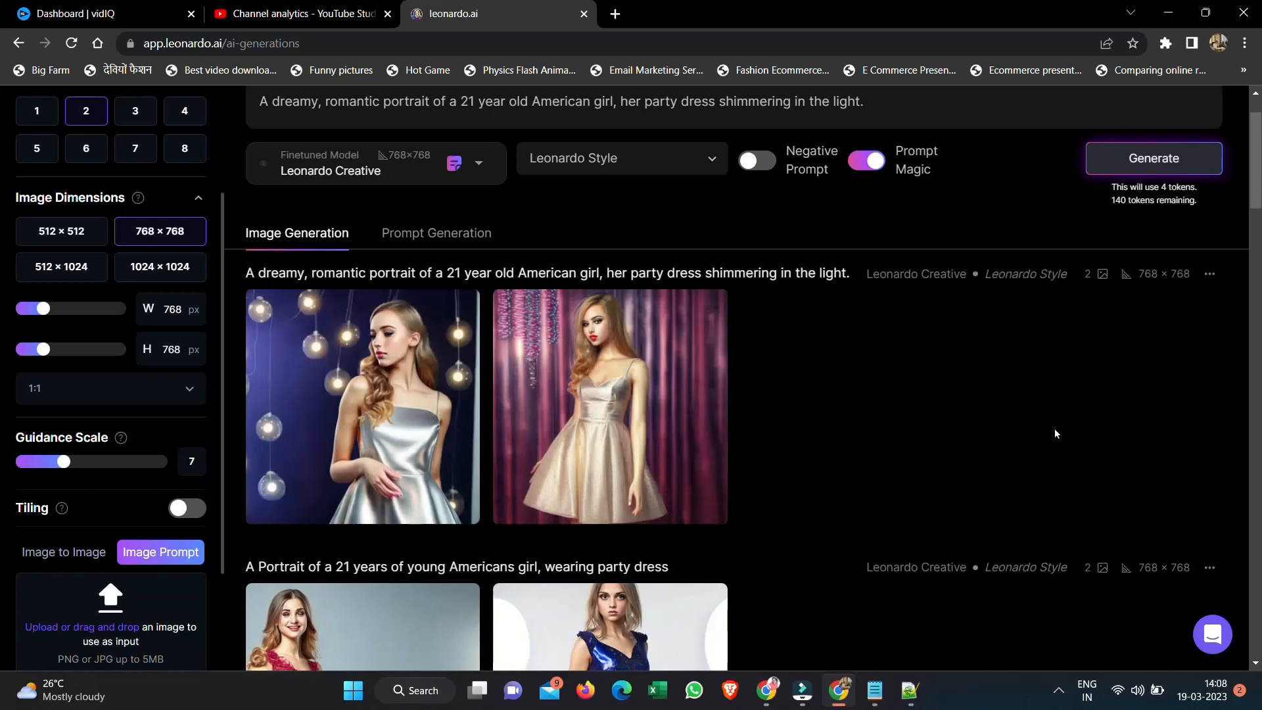
- View both newly generated images of the dreamy, romantic portrait enlarged
click(386, 388)
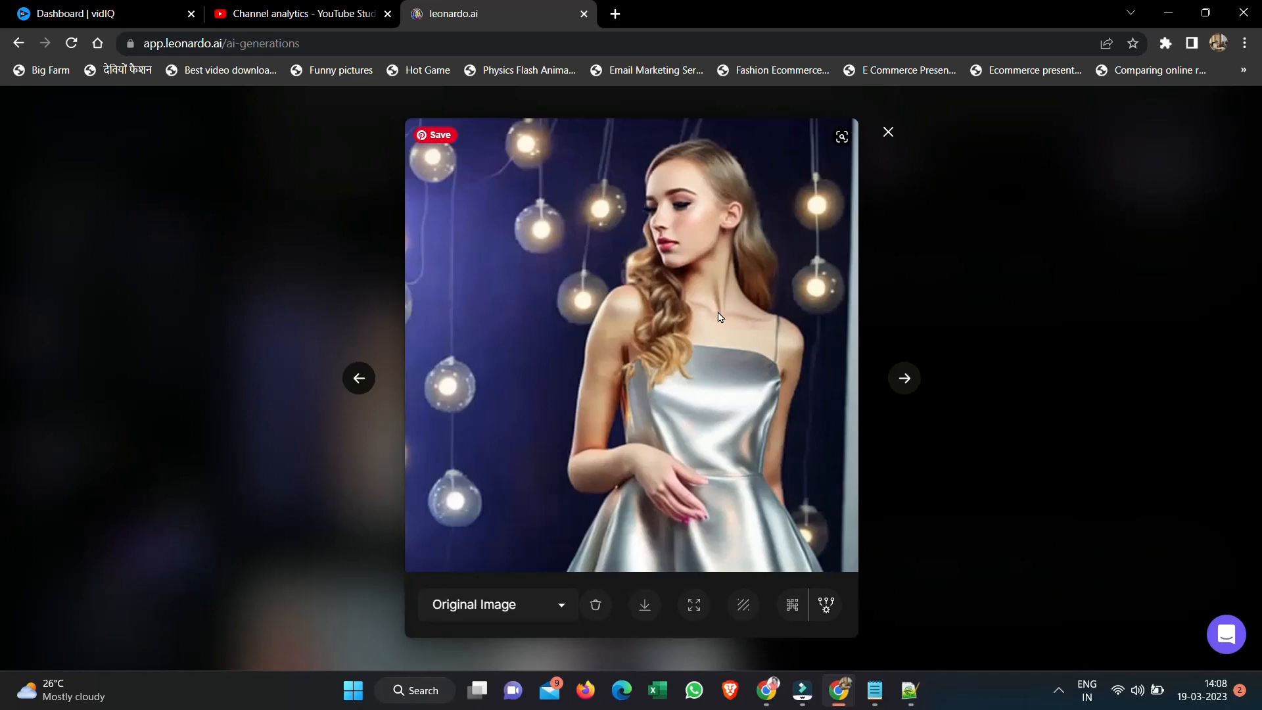
click(903, 380)
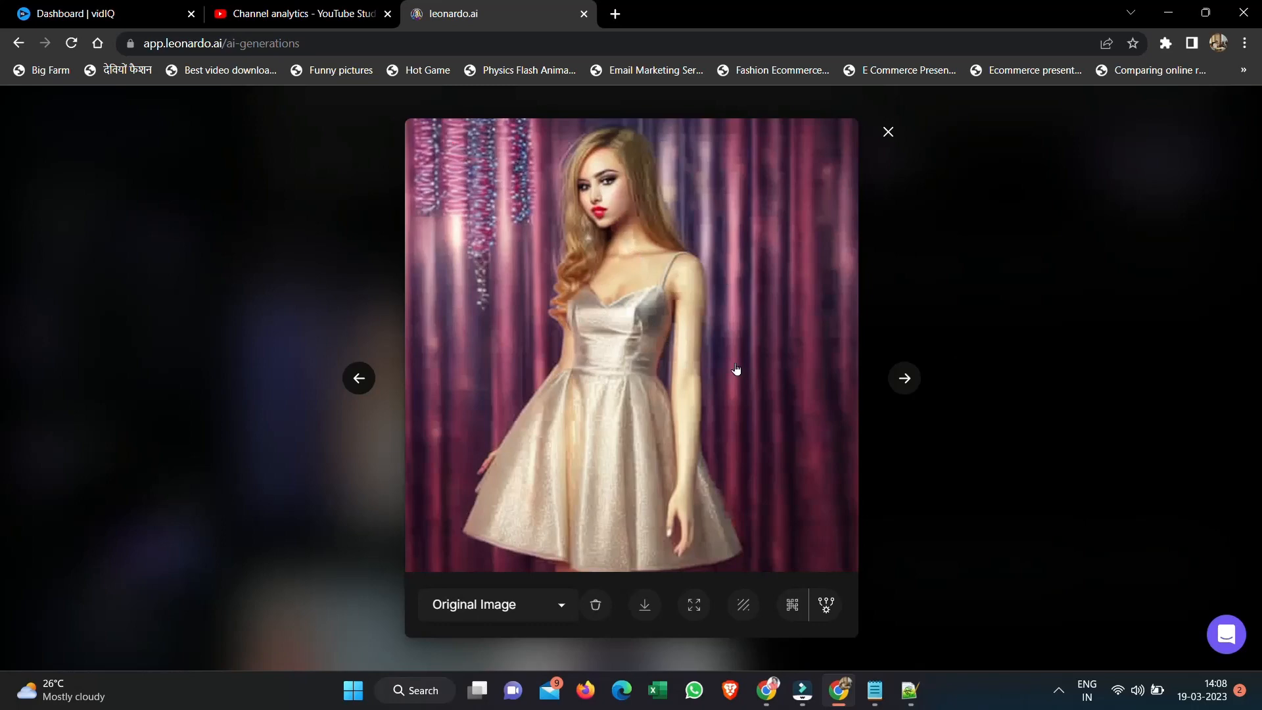
click(355, 381)
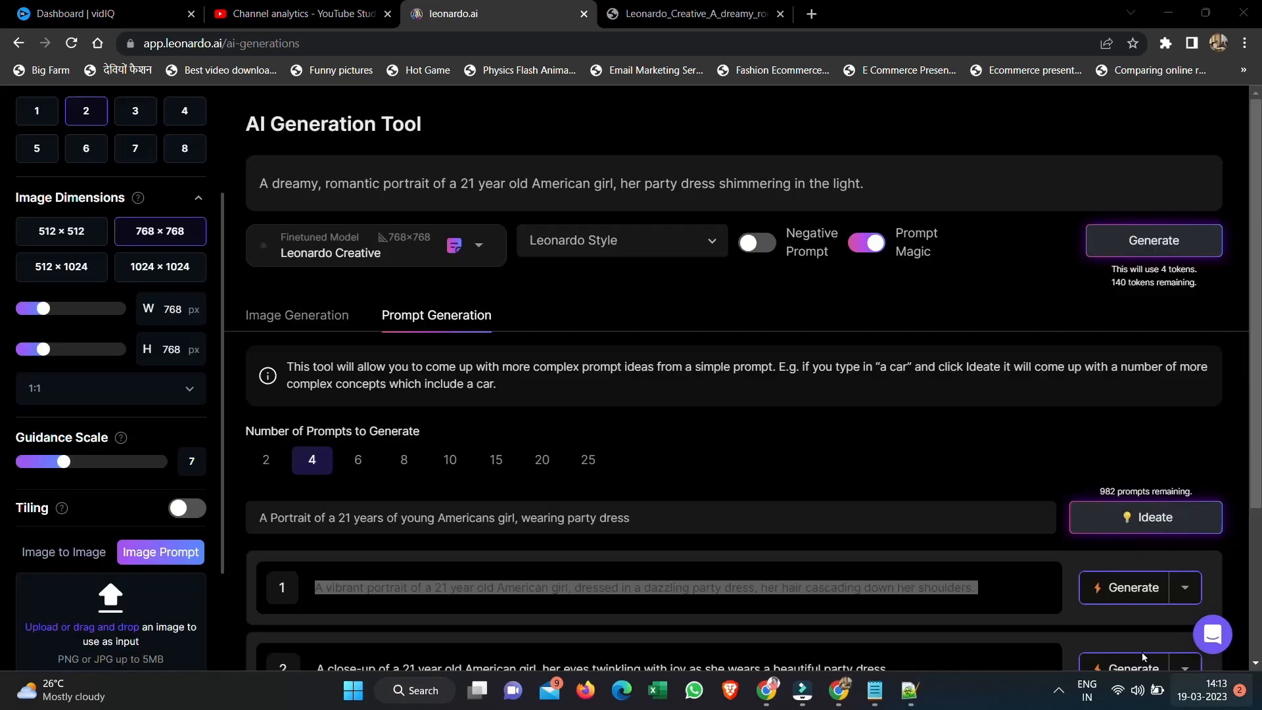
- Replace the image prompt with the first generated idea, the vibrant portrait with hair cascading down her shoulders
drag(314, 587, 1011, 590)
key(ctrl+c)
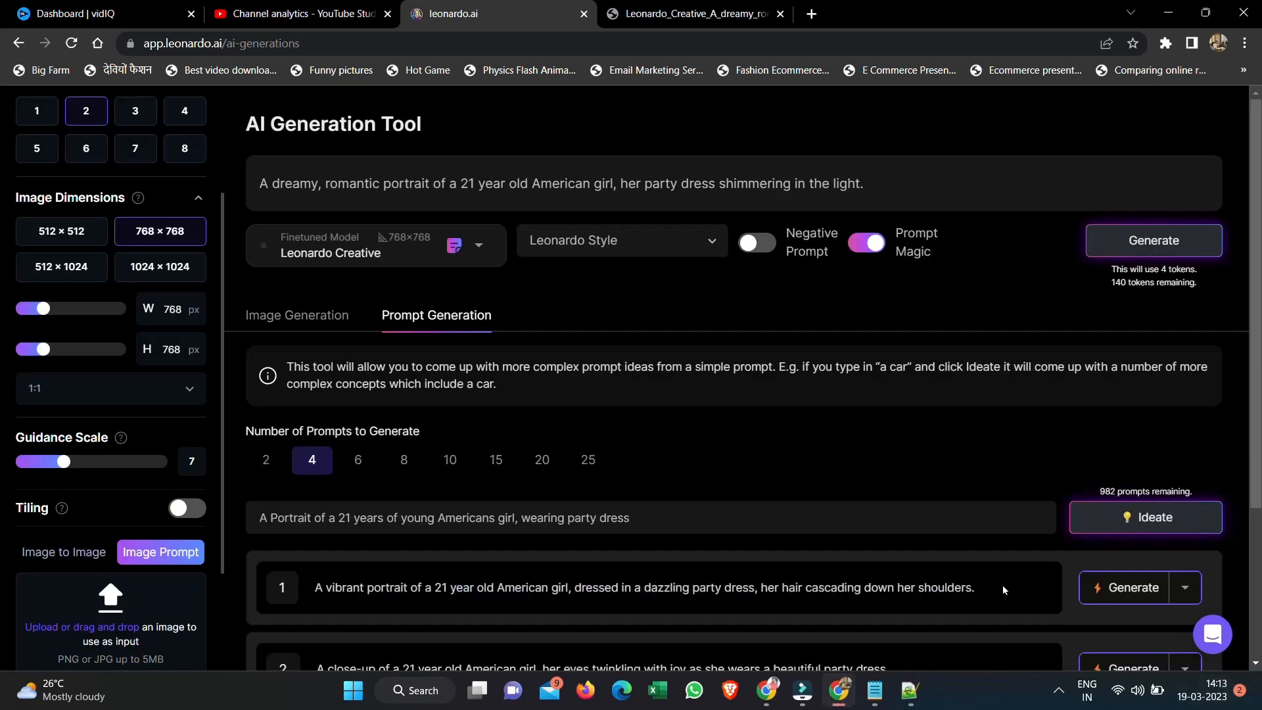
right_click(361, 184)
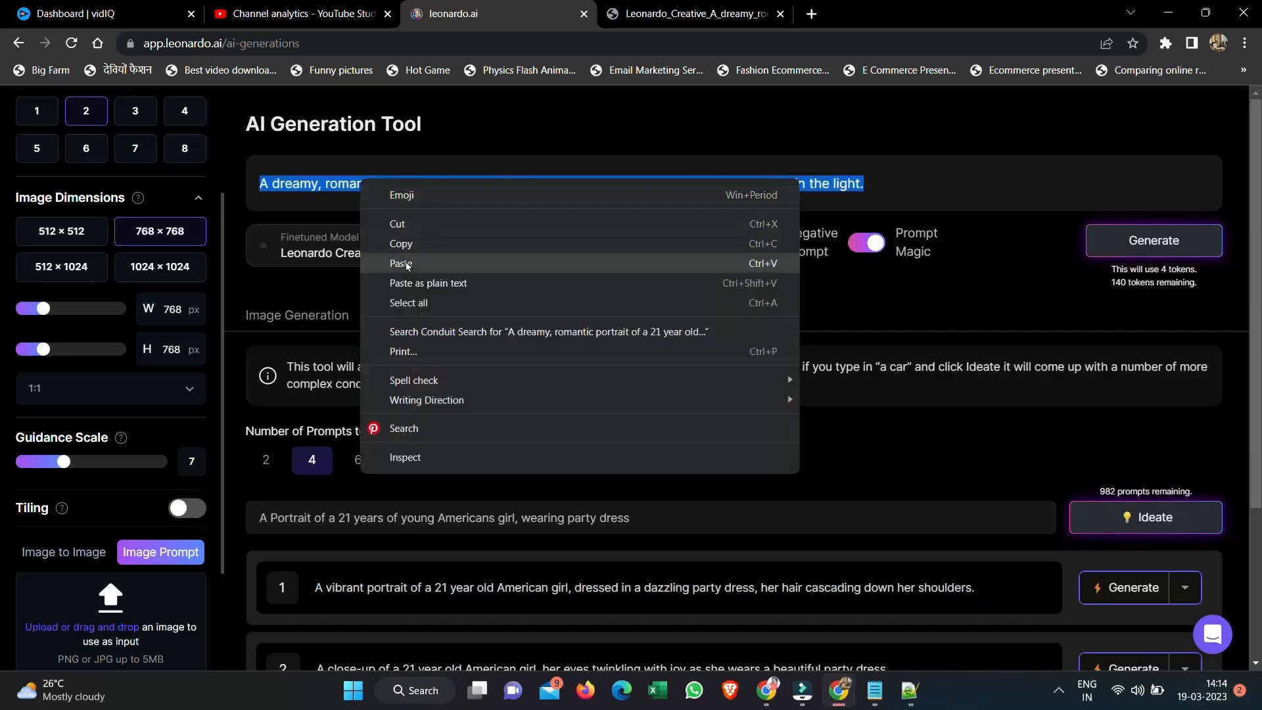
click(402, 263)
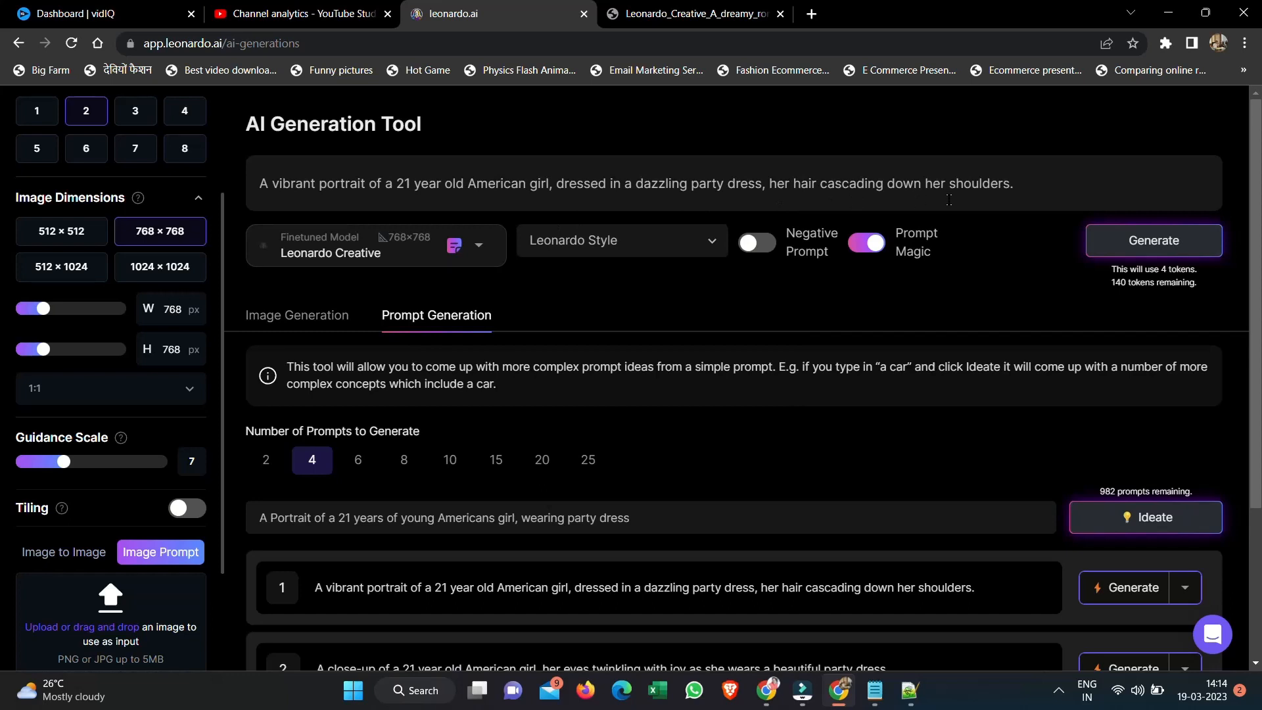
- Switch the finetuned model to Stable Diffusion 1.5 and generate 2 images from the vibrant portrait prompt
click(478, 246)
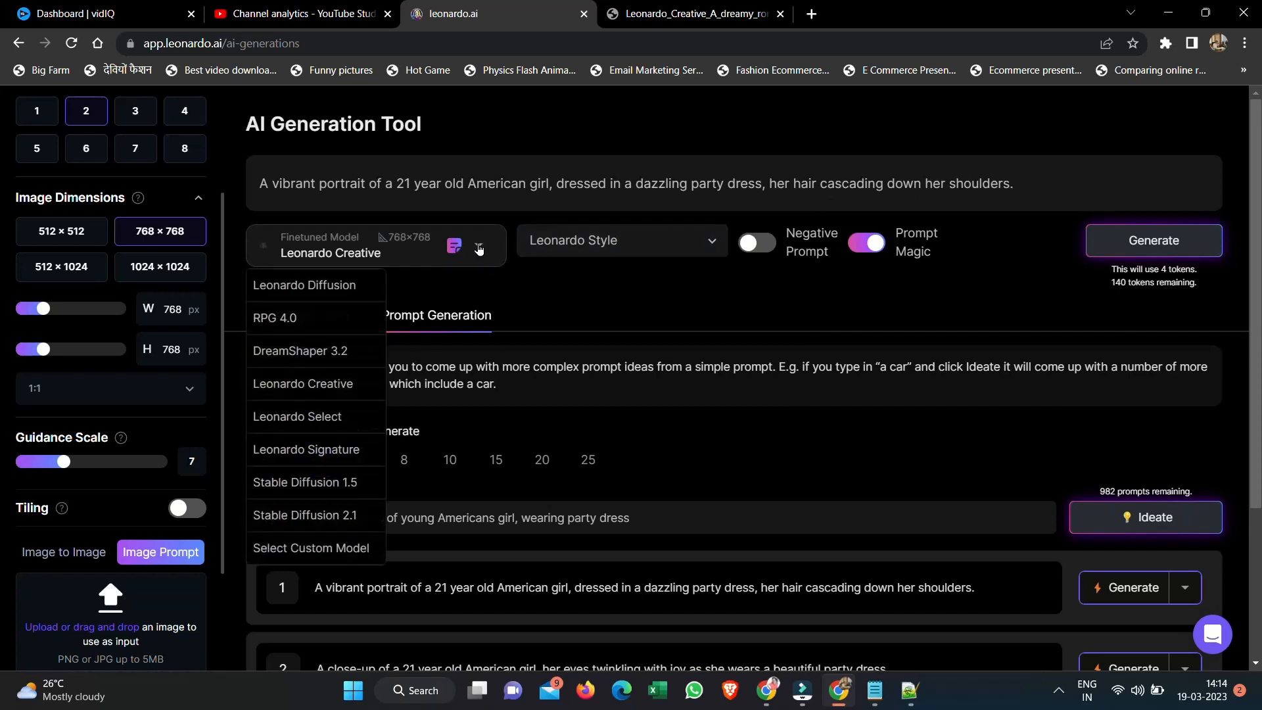
click(328, 483)
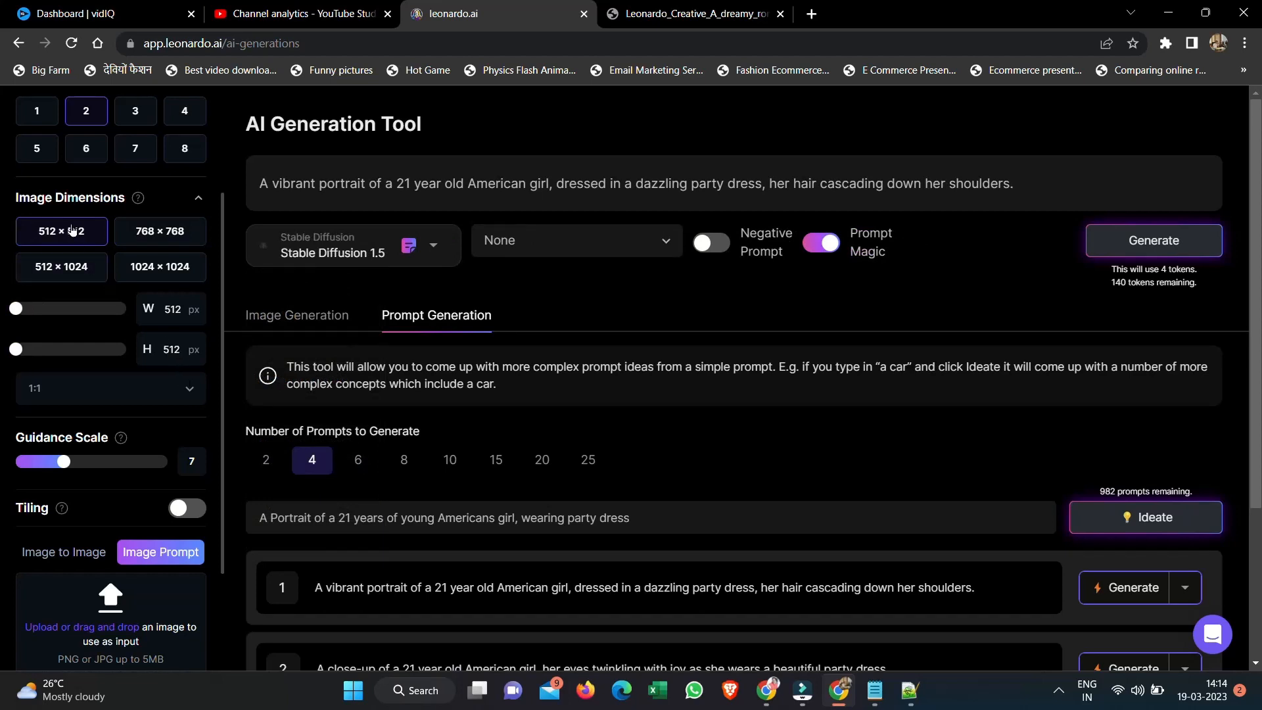
scroll(82, 298, up, 1)
scroll(72, 329, up, 1)
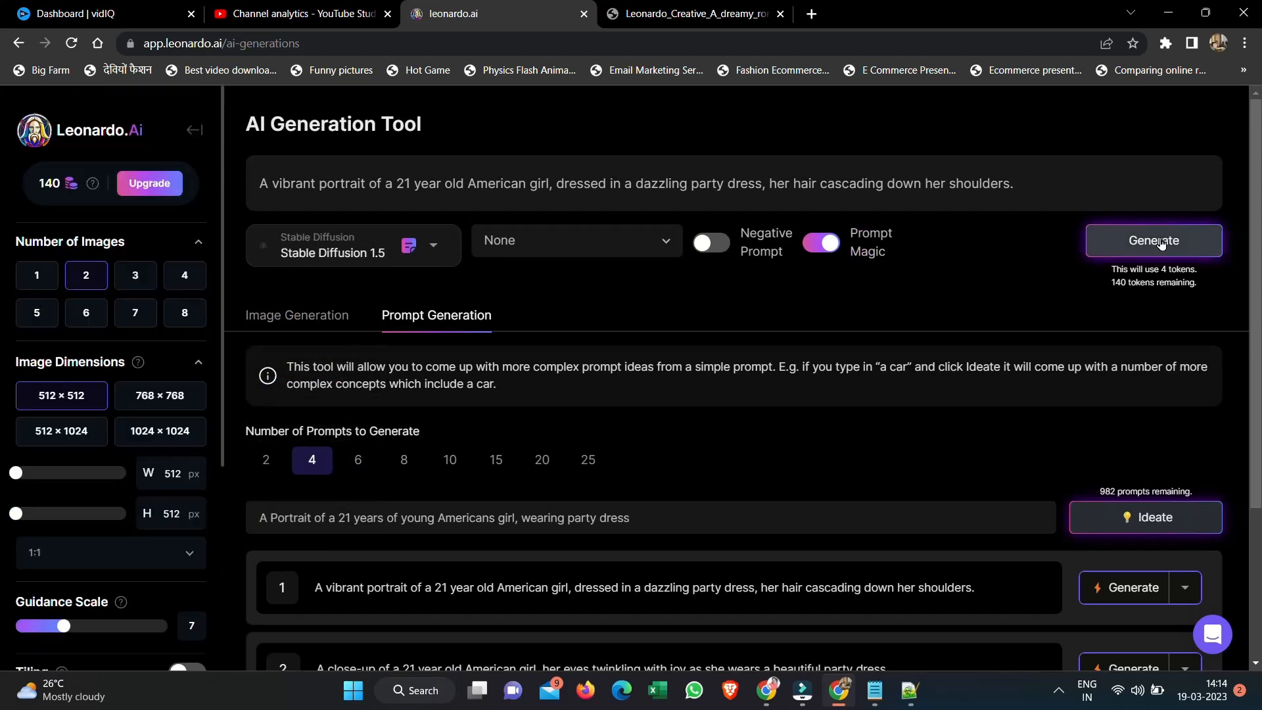
click(1161, 242)
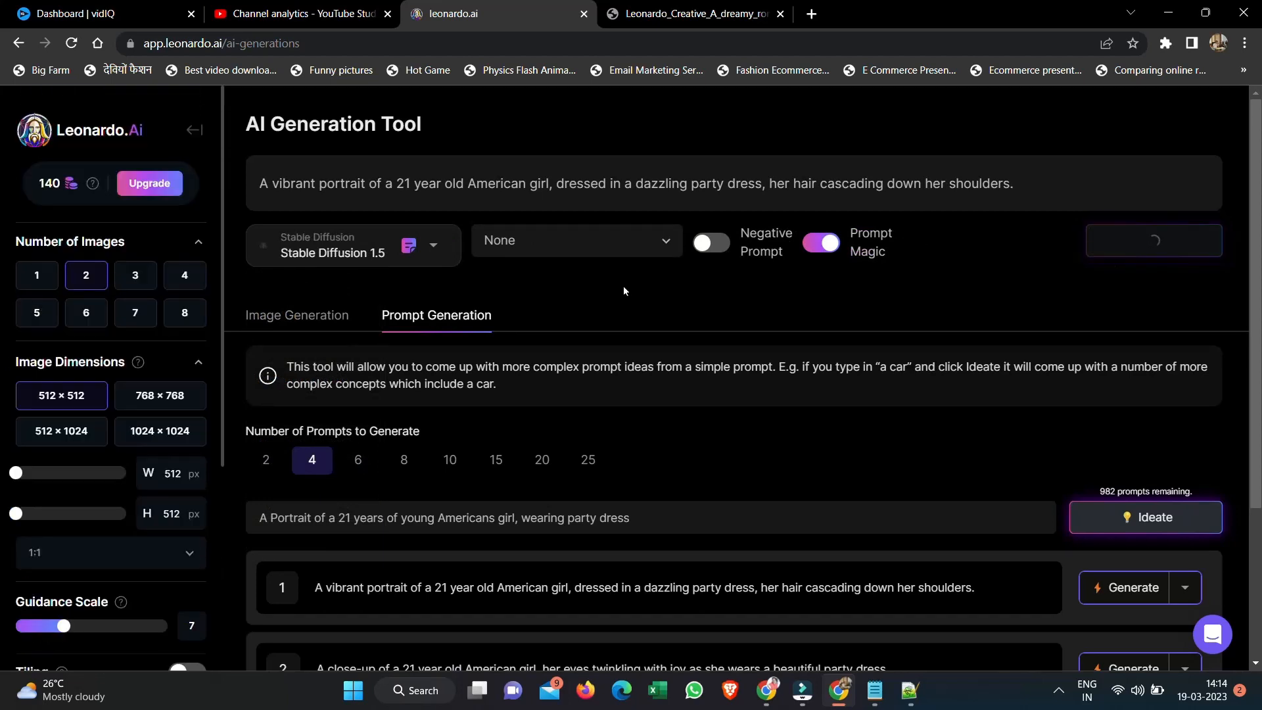
- Examine the new Stable Diffusion 1.5 portraits among the generated images and enlarge the first one
click(327, 315)
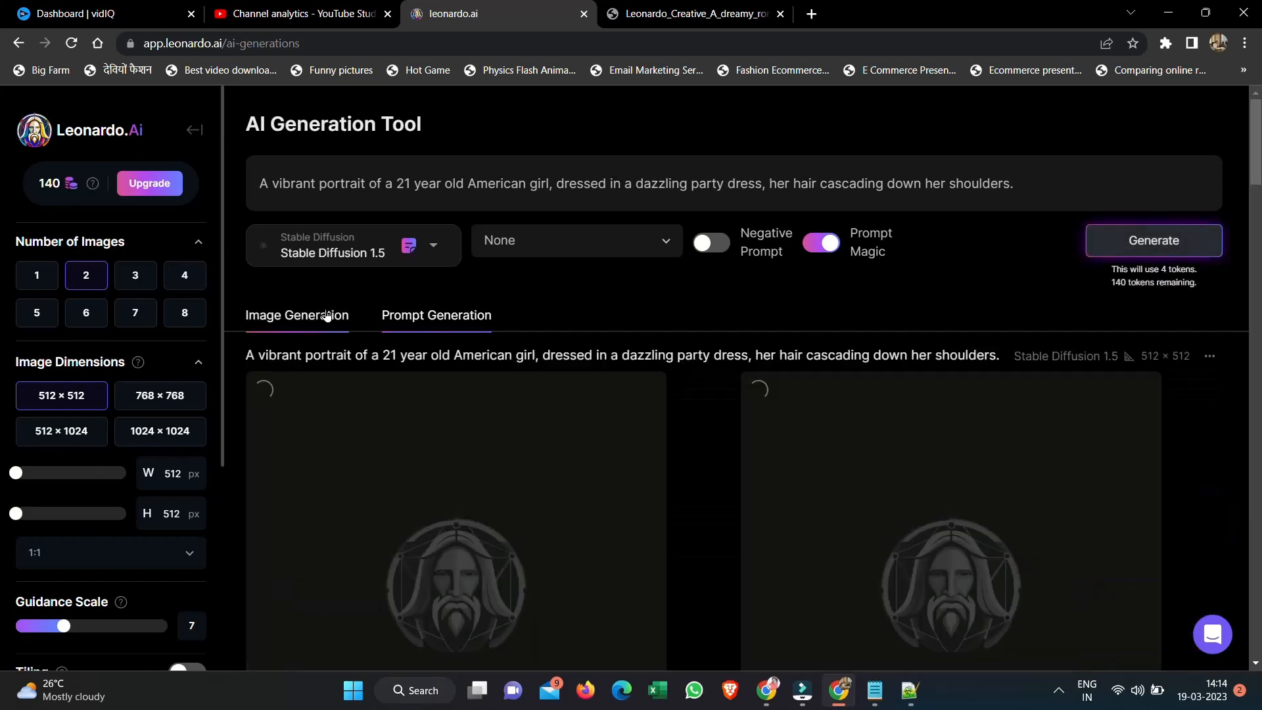
scroll(1216, 423, down, 1)
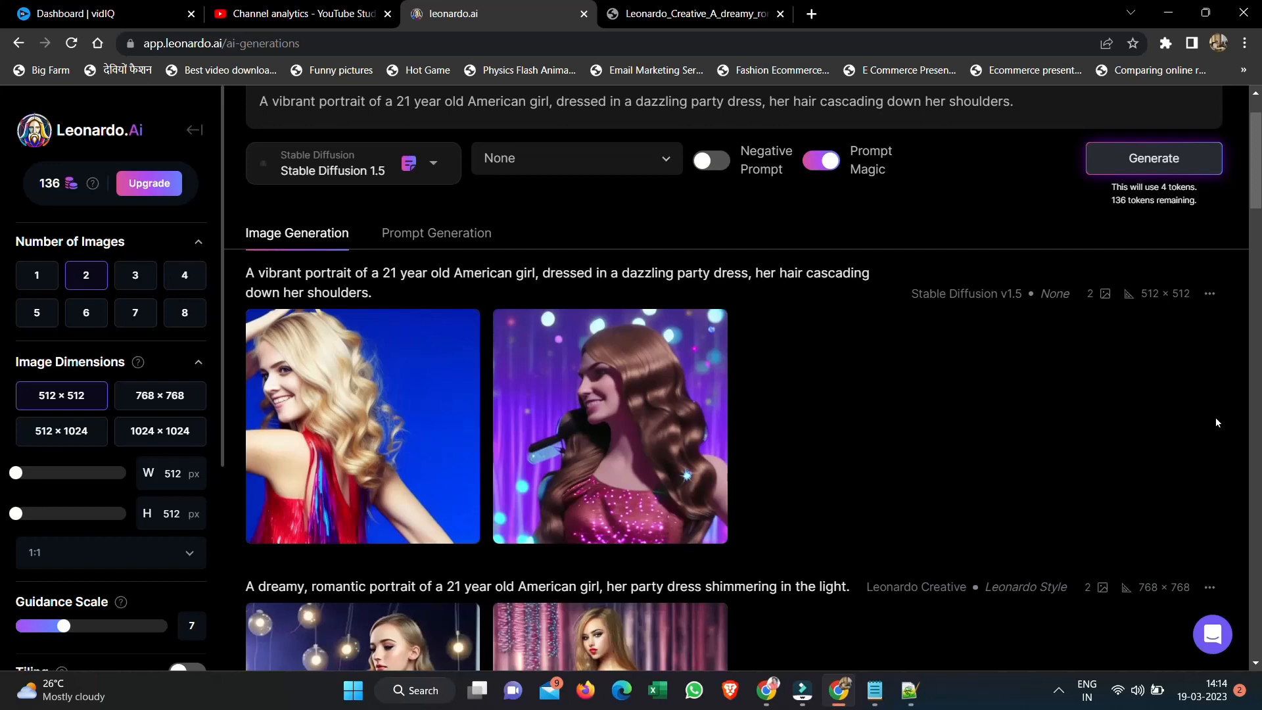
mouse_move(368, 440)
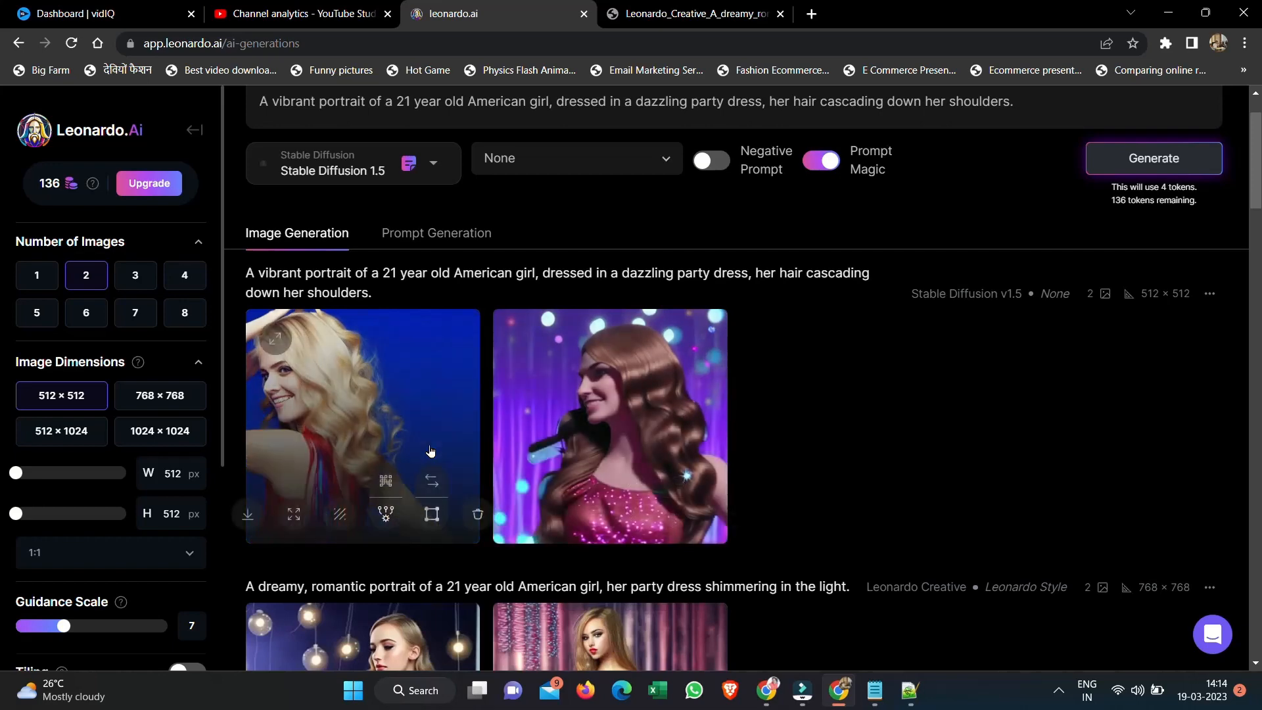
click(338, 398)
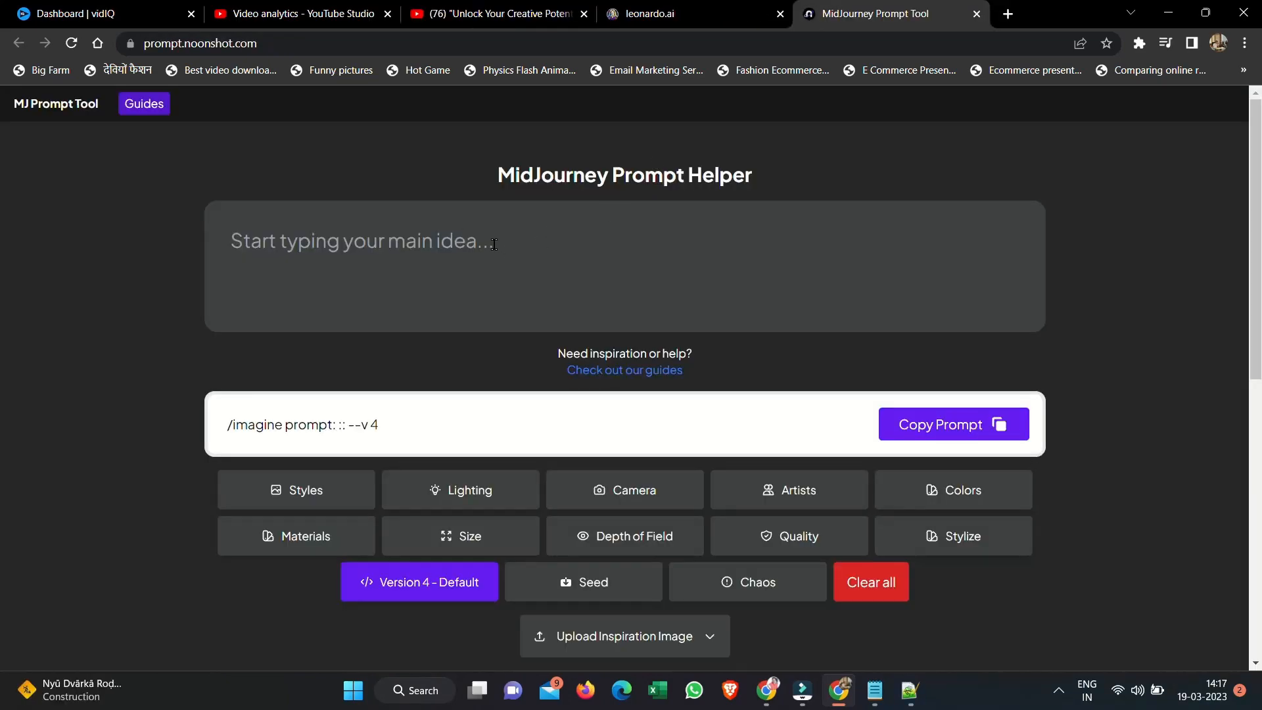
- Paste the vibrant portrait prompt as the main idea in MidJourney Prompt Helper
click(494, 244)
right_click(494, 244)
click(545, 373)
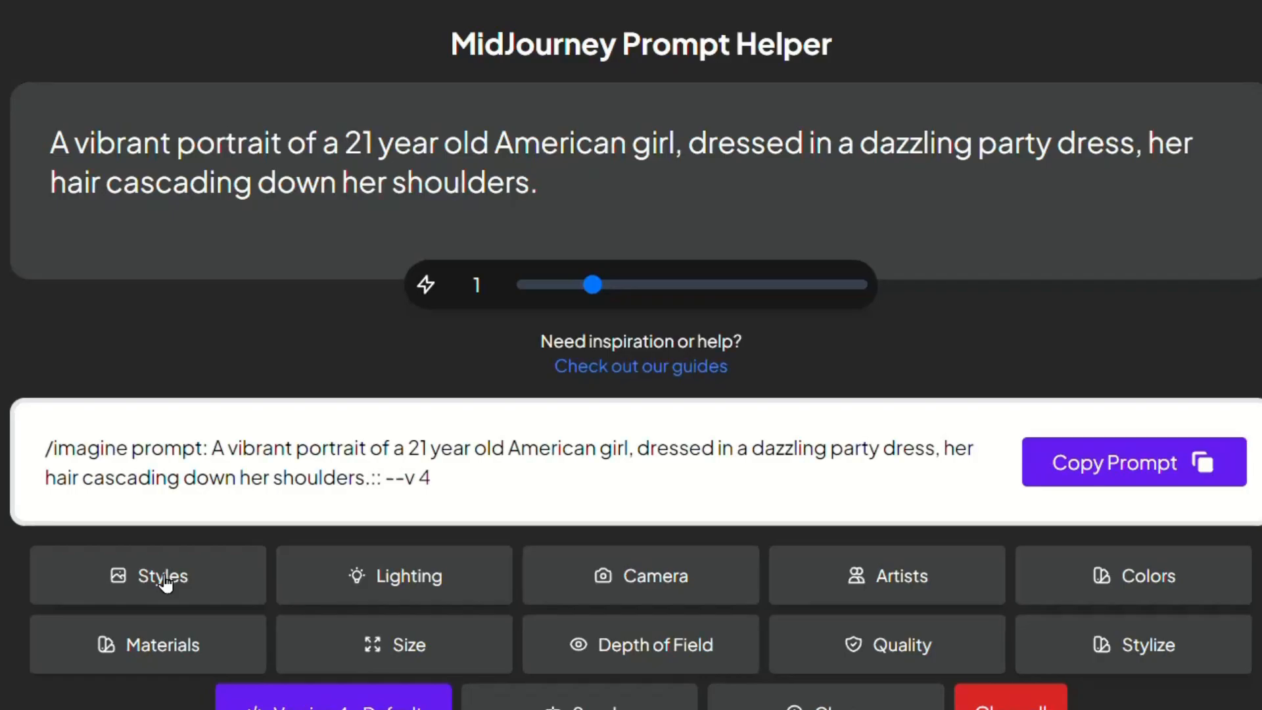
- Add the Amber style and Dusk lighting to the portrait prompt
click(308, 533)
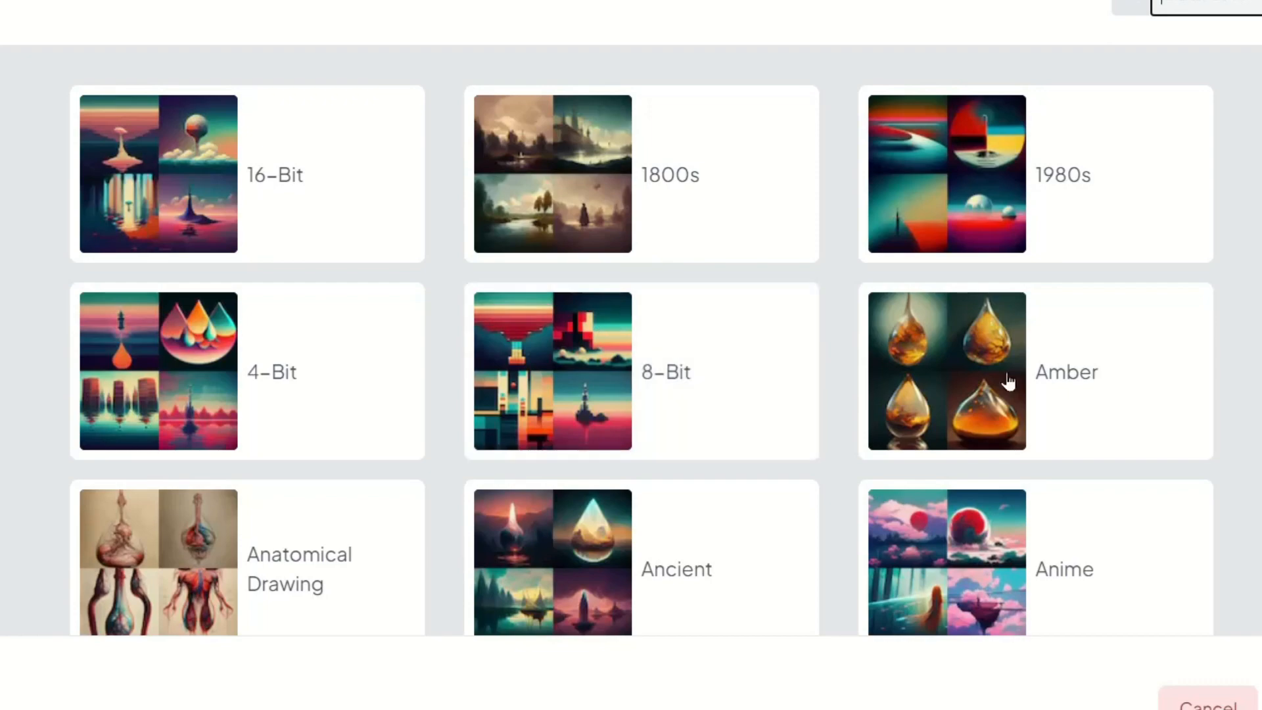
click(1086, 370)
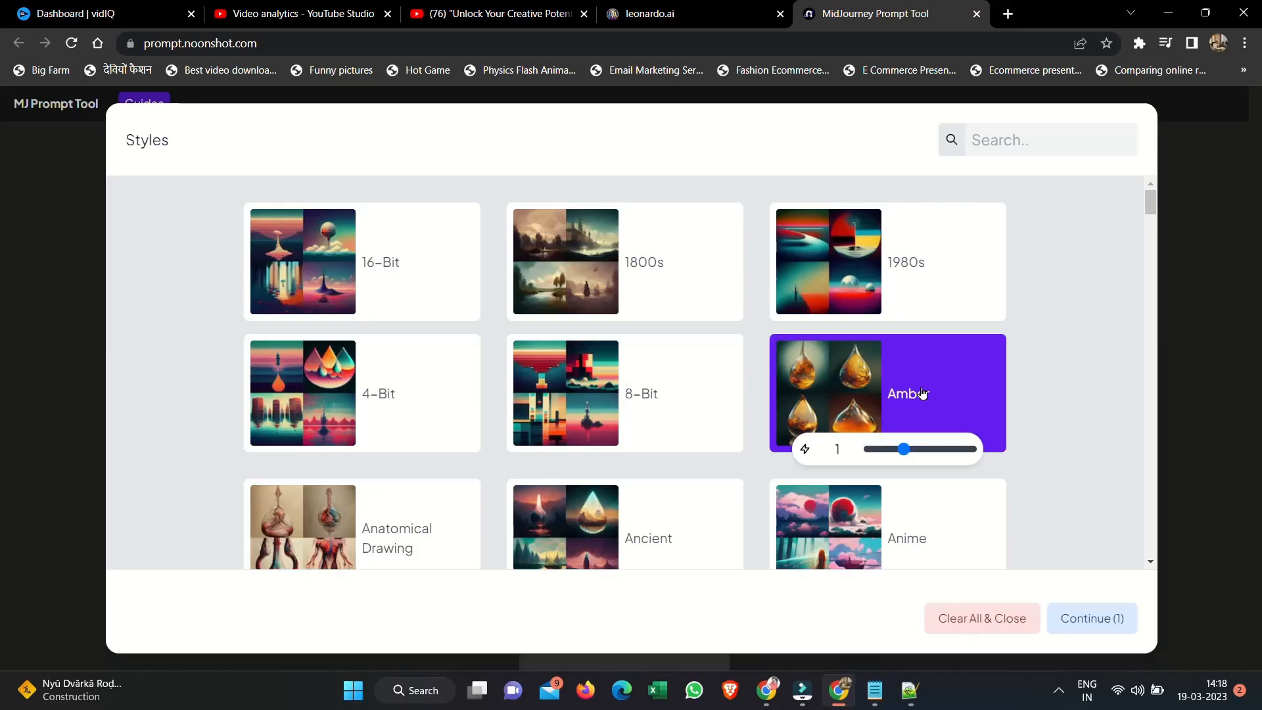
click(1093, 617)
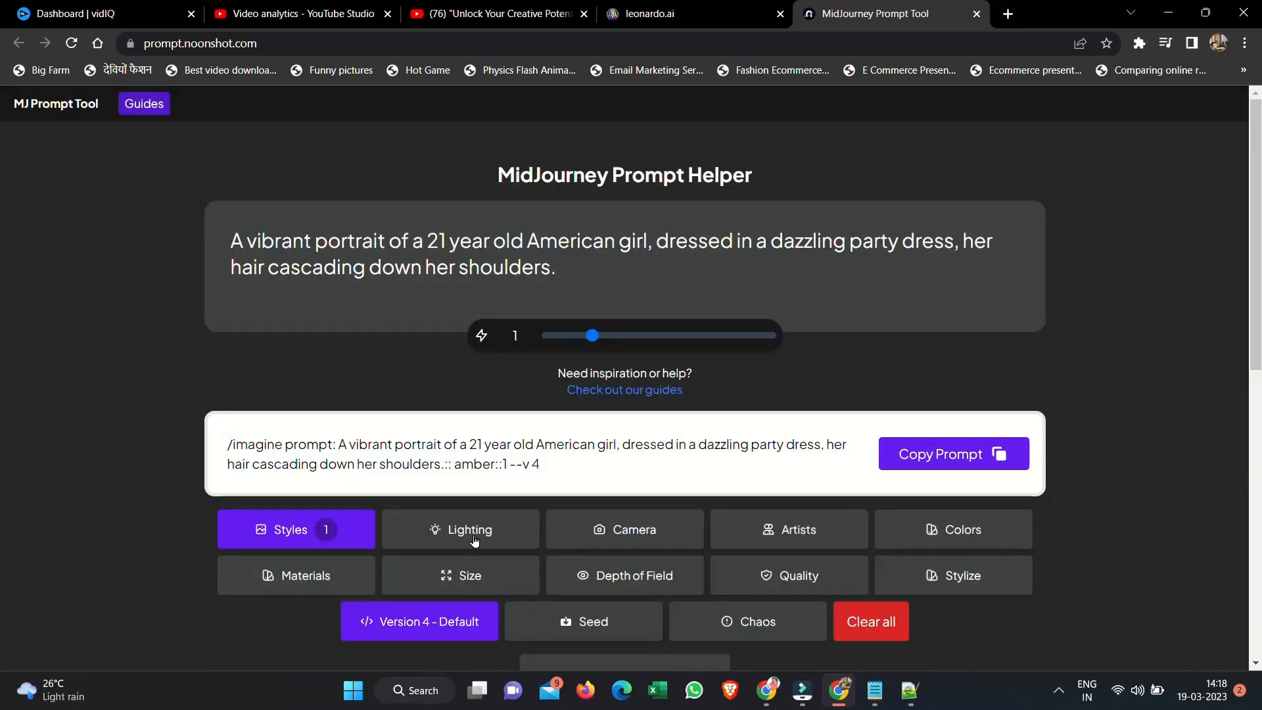
click(470, 534)
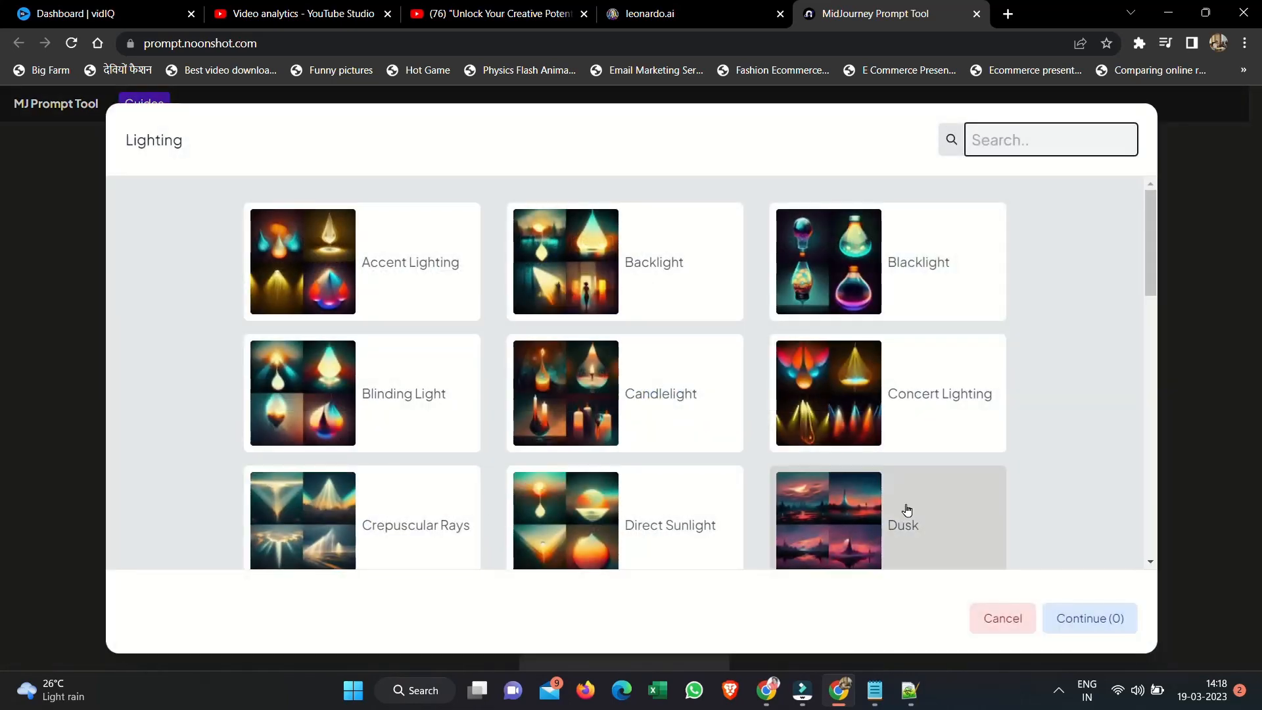
click(904, 521)
click(1102, 623)
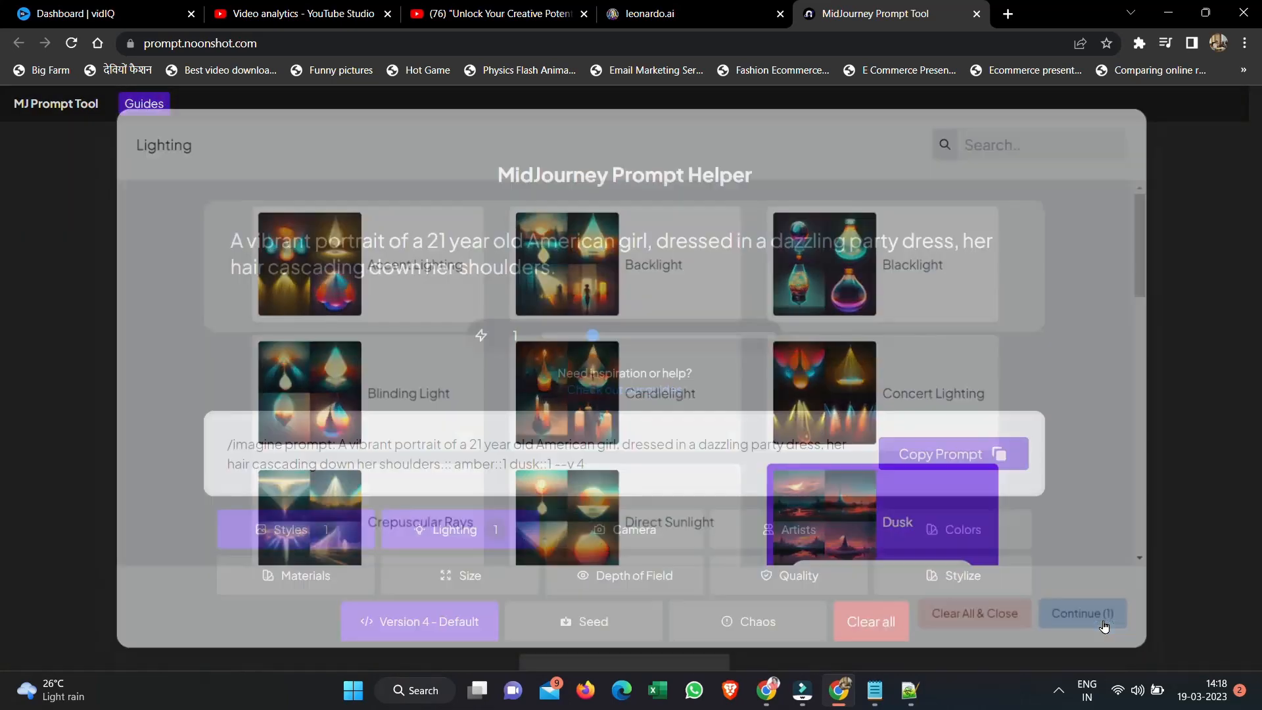
- Add the DSLR camera option and the CYMK color option to the portrait prompt
click(644, 529)
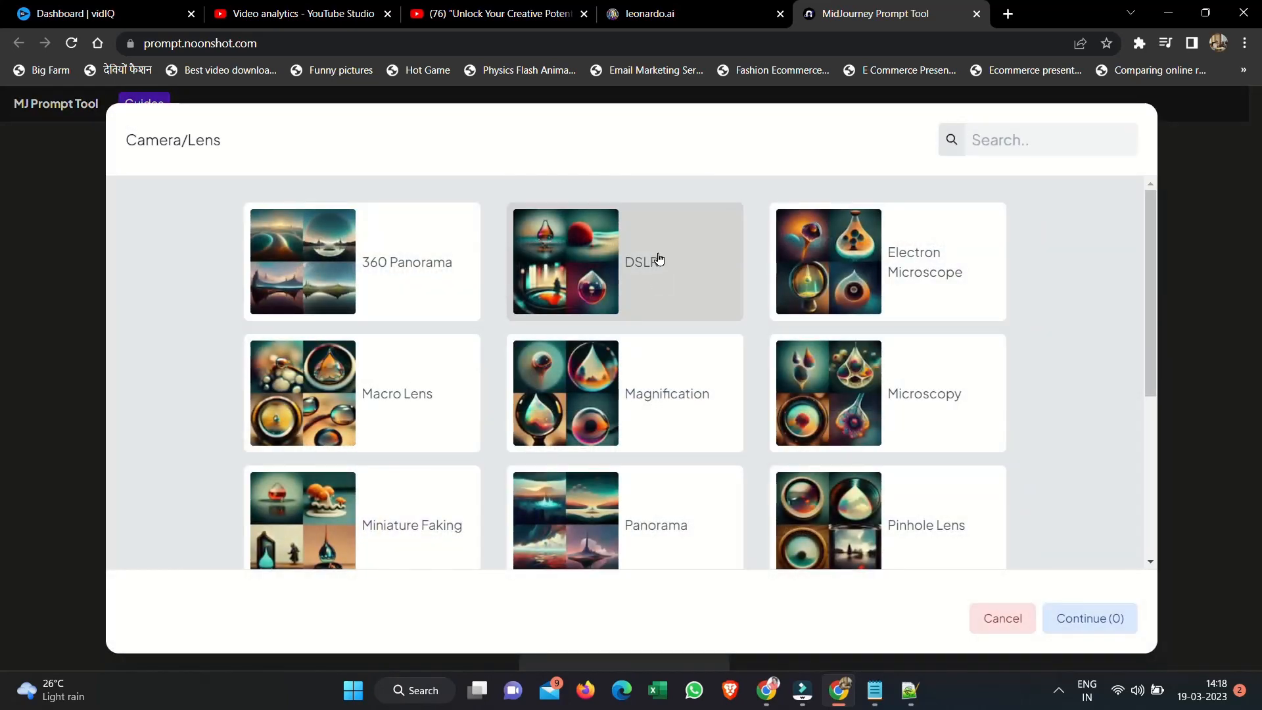
click(658, 258)
click(1102, 622)
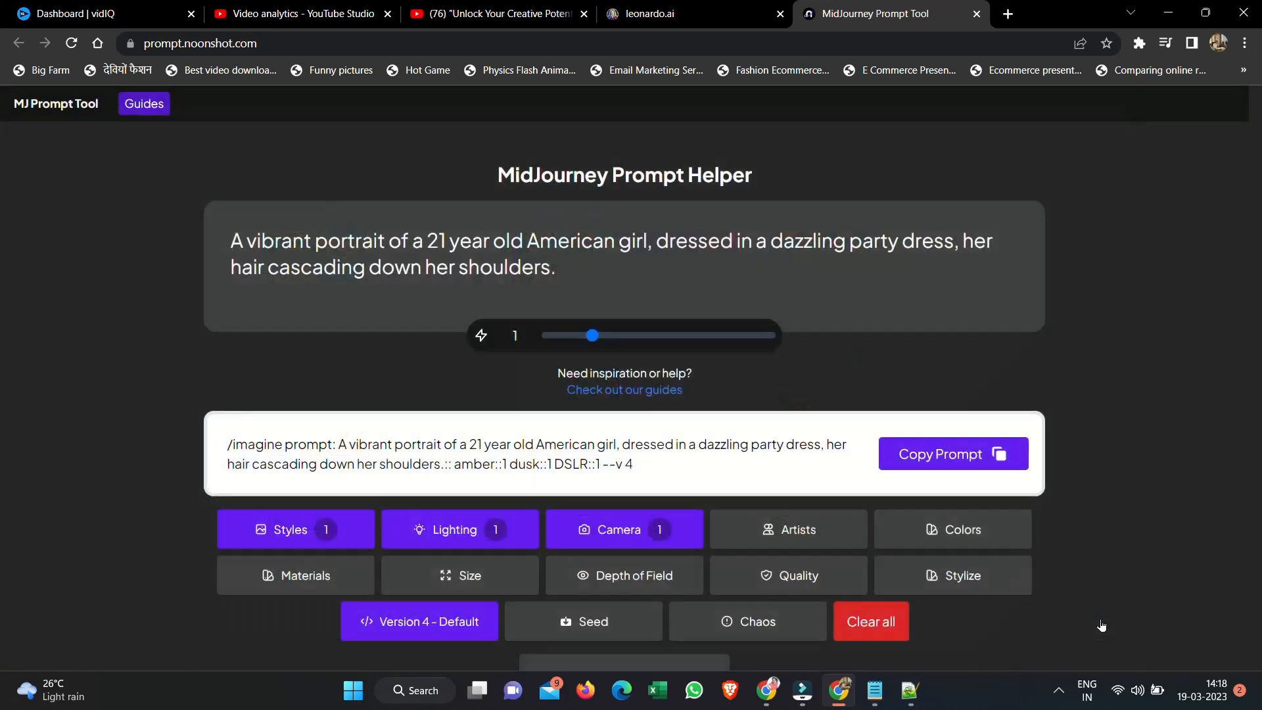
click(955, 527)
click(381, 523)
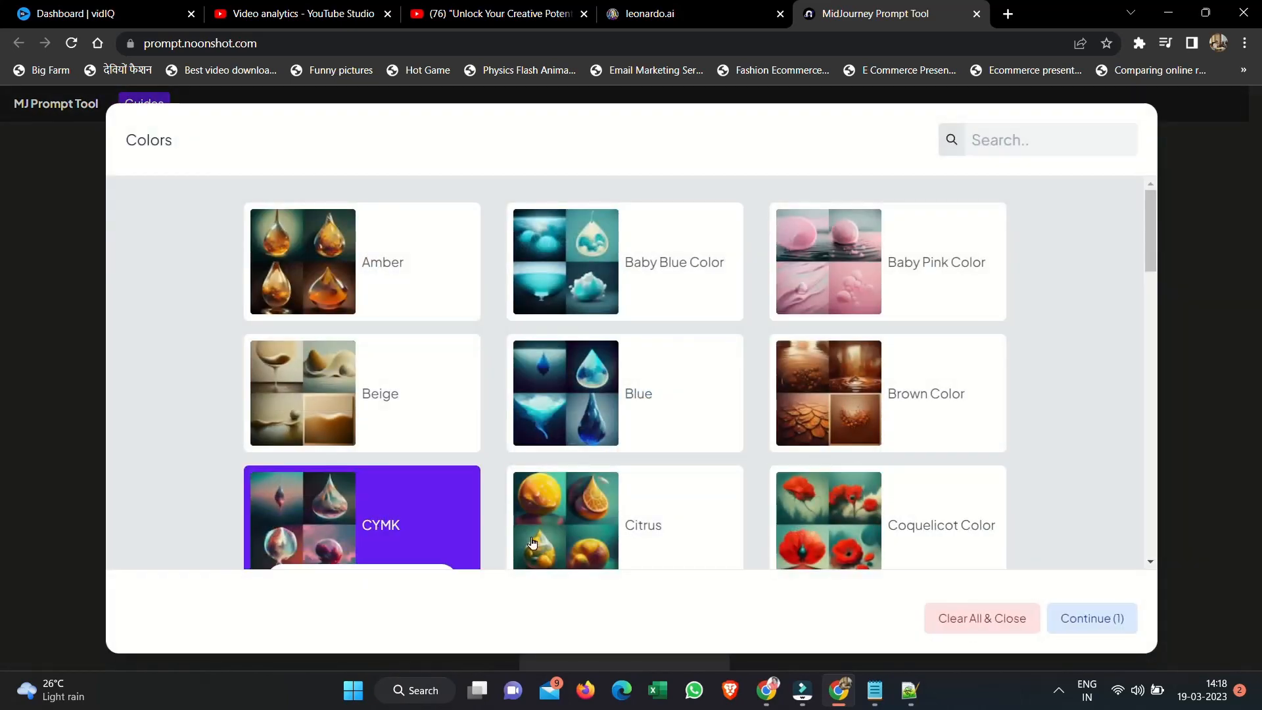
click(1090, 618)
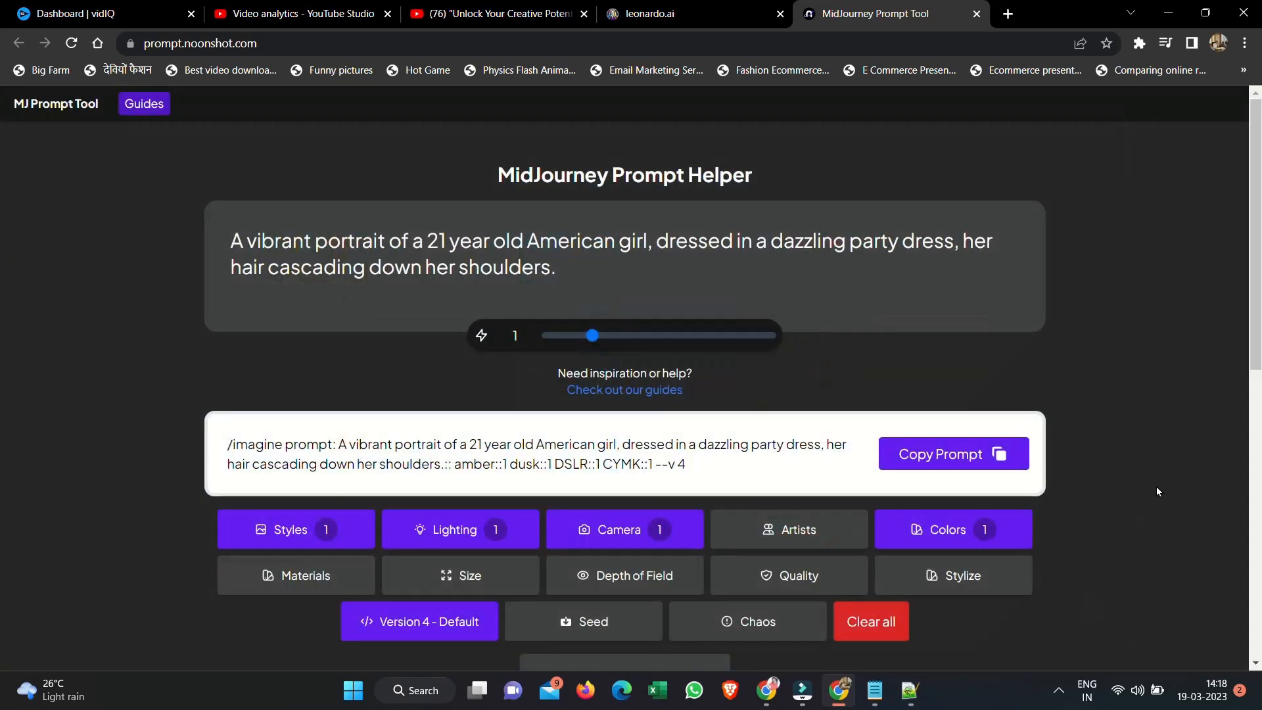
- Add the Bronze material to the portrait prompt
scroll(1157, 486, down, 1)
scroll(1157, 488, down, 2)
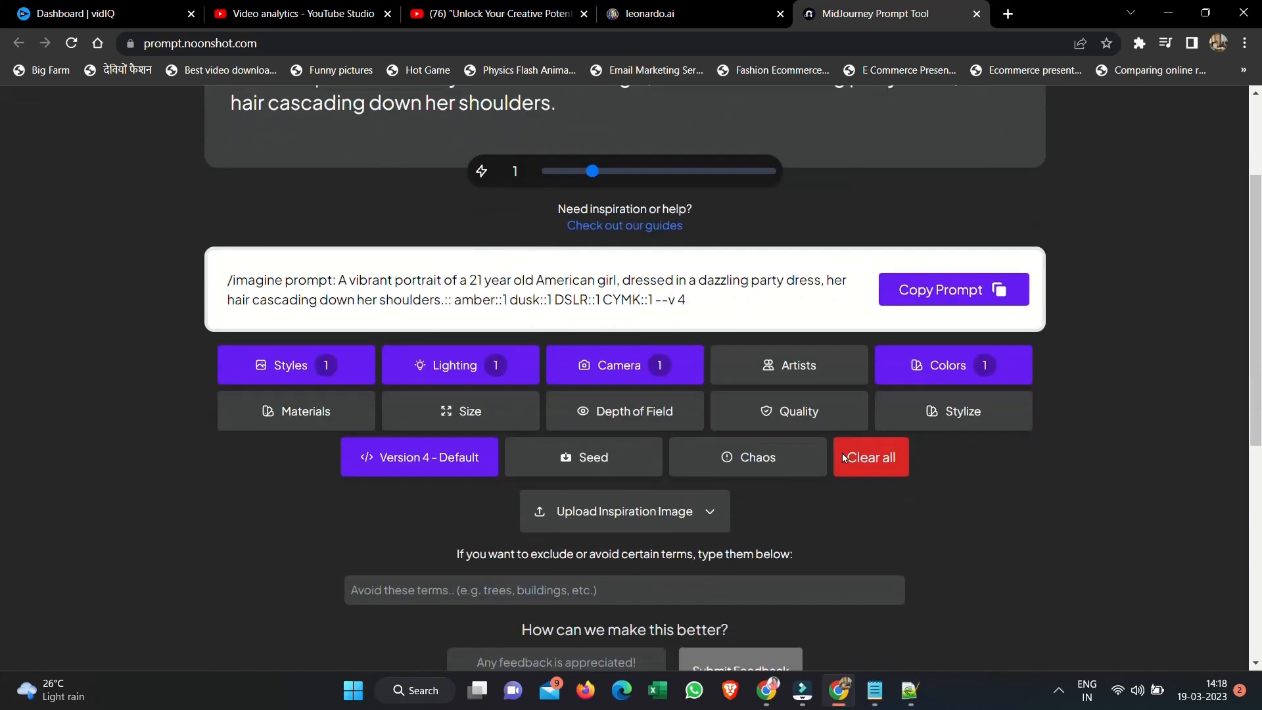
click(335, 413)
click(946, 289)
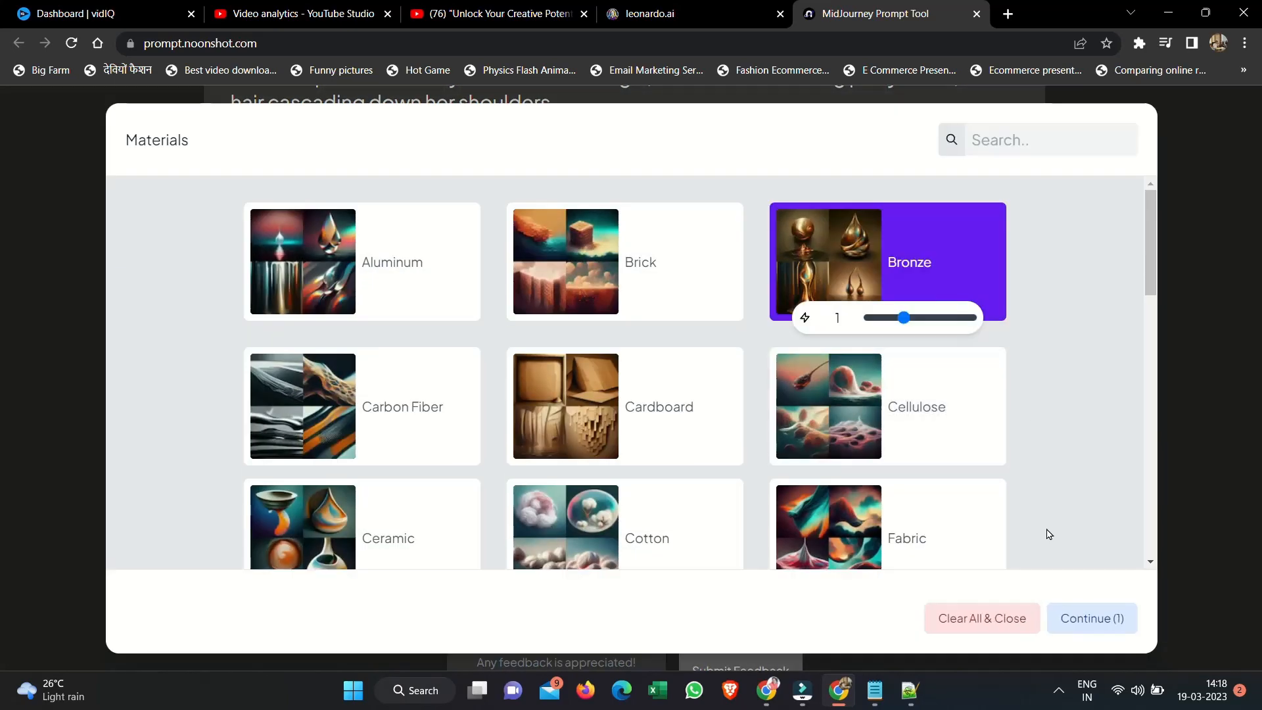
click(1085, 621)
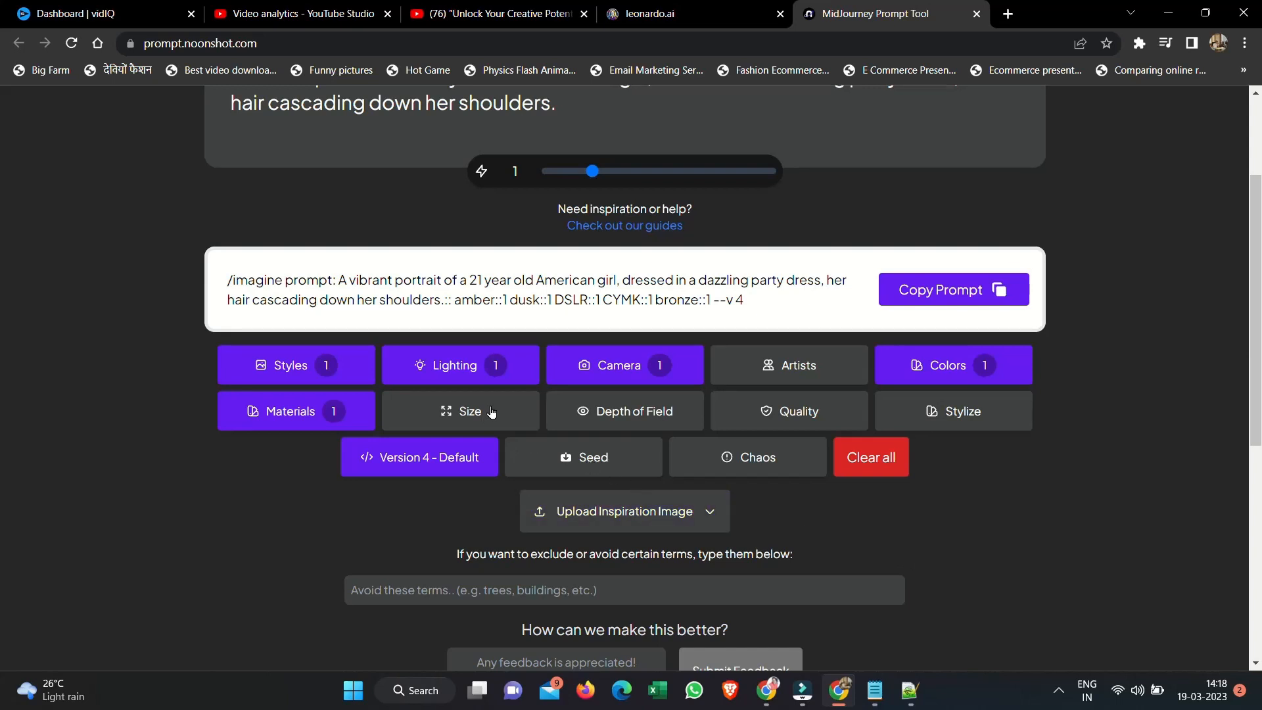
- Set the prompt's quality to 2x - More Detailed Results and its stylize level to Higher
click(810, 415)
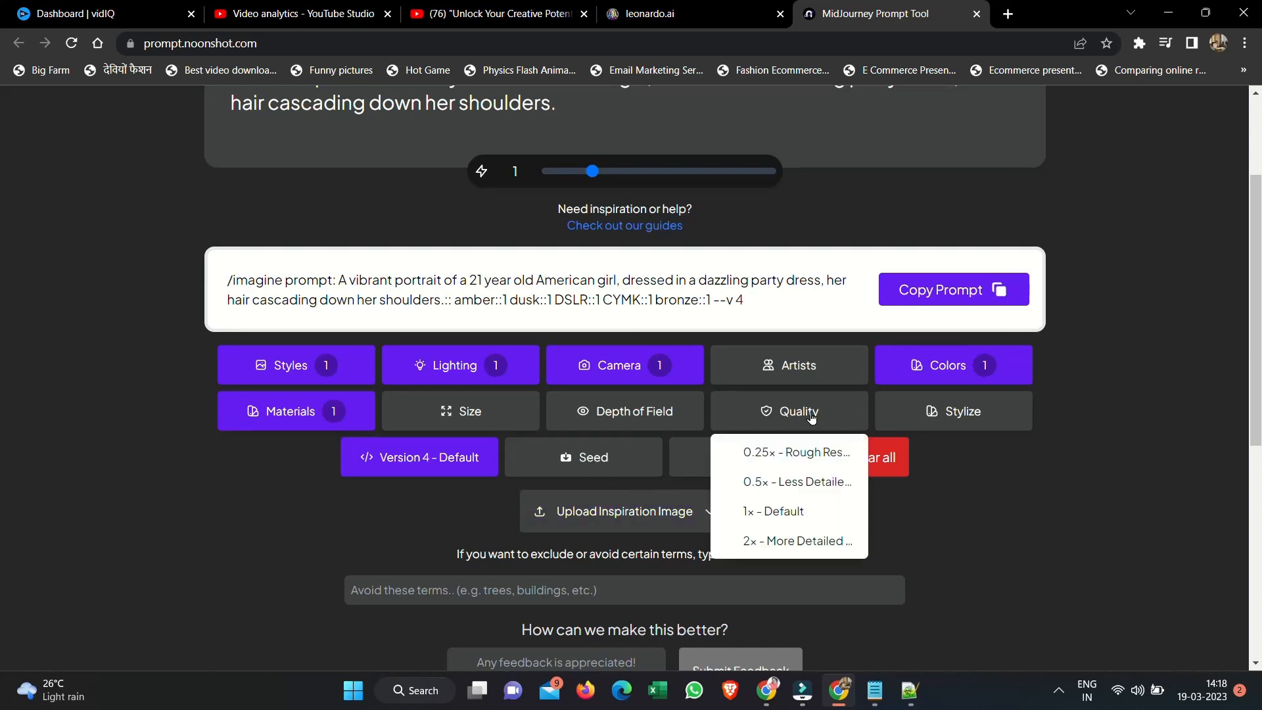
click(805, 544)
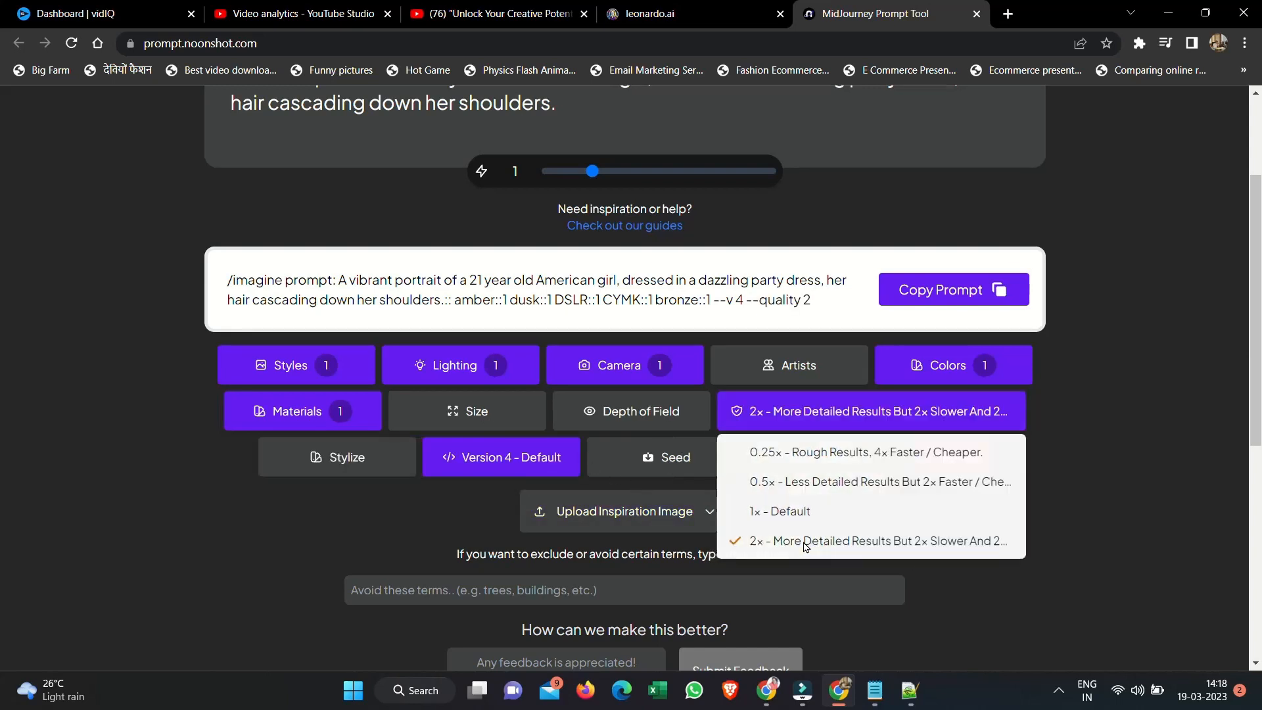
click(348, 456)
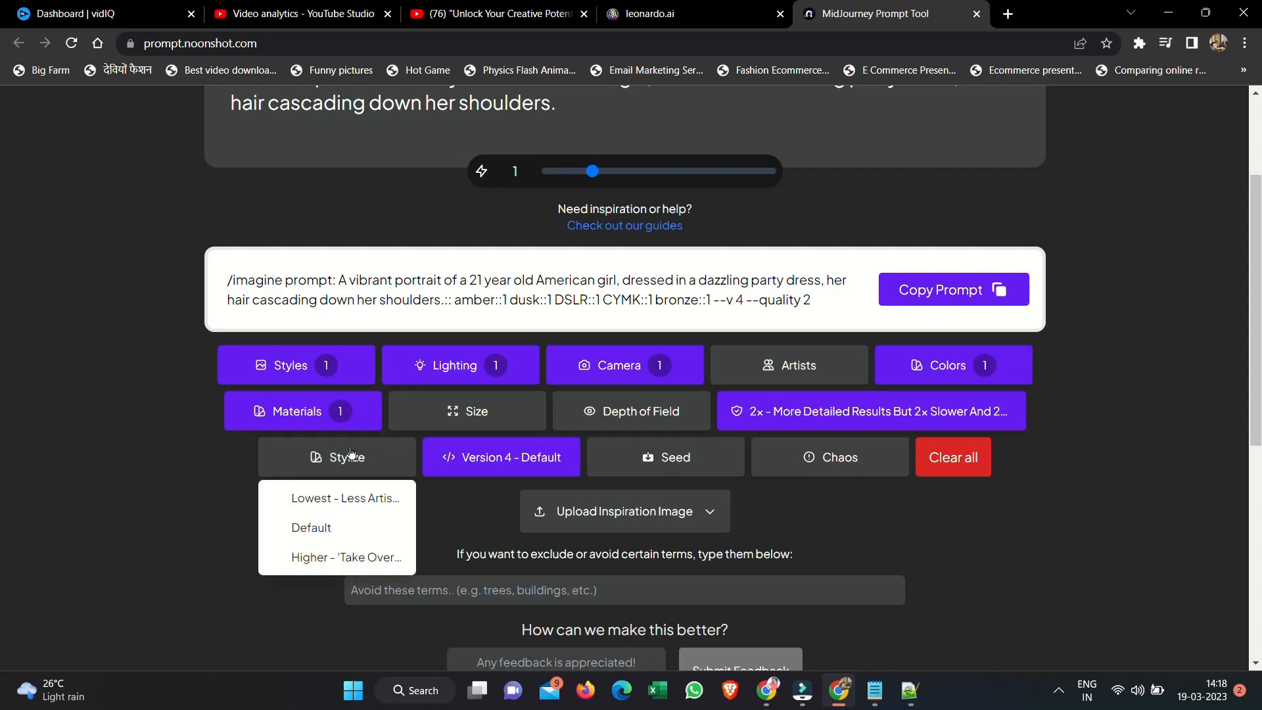
click(359, 556)
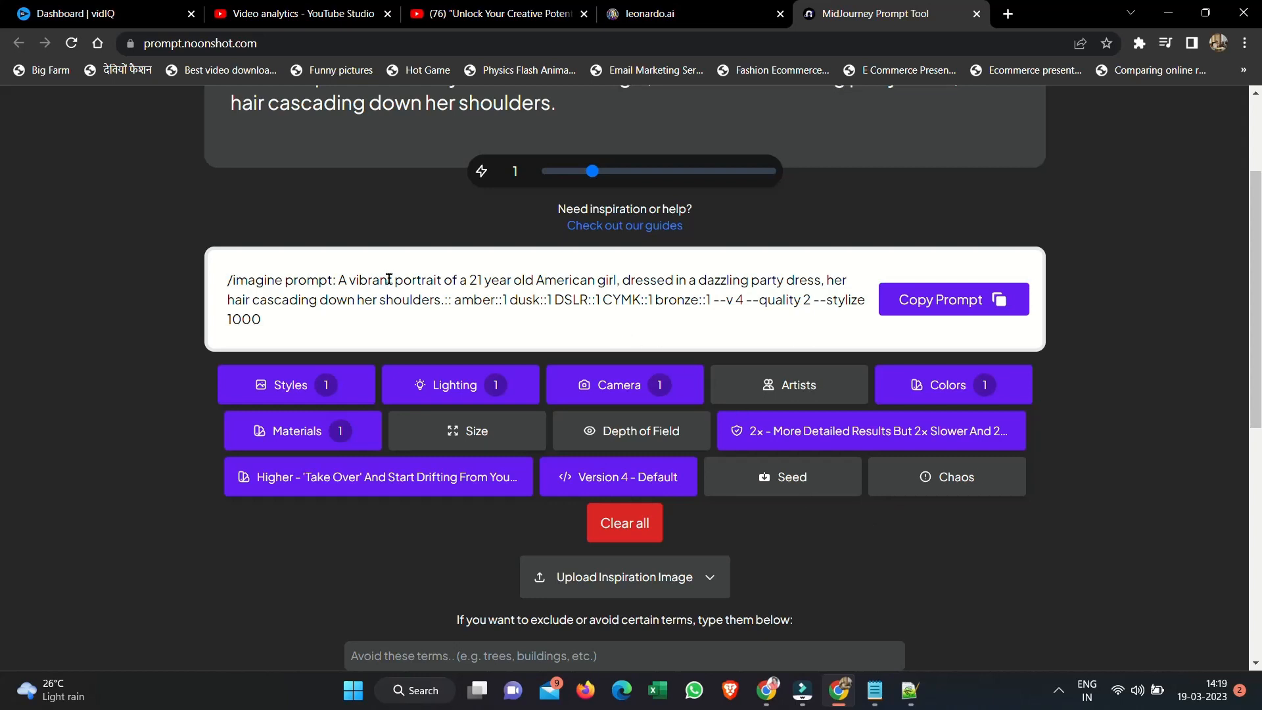
- Copy the finished prompt, replace the Leonardo.Ai prompt with it, and remove the leading "/imagine prompt:" text
click(951, 302)
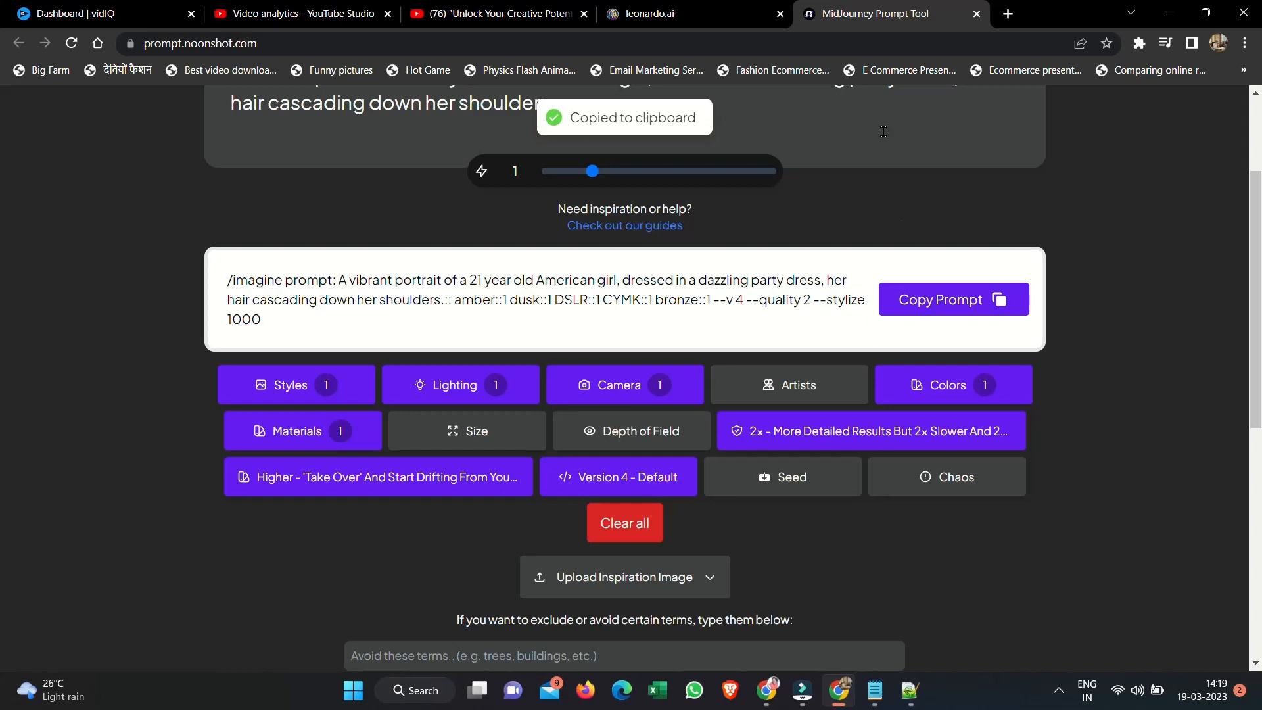
click(665, 8)
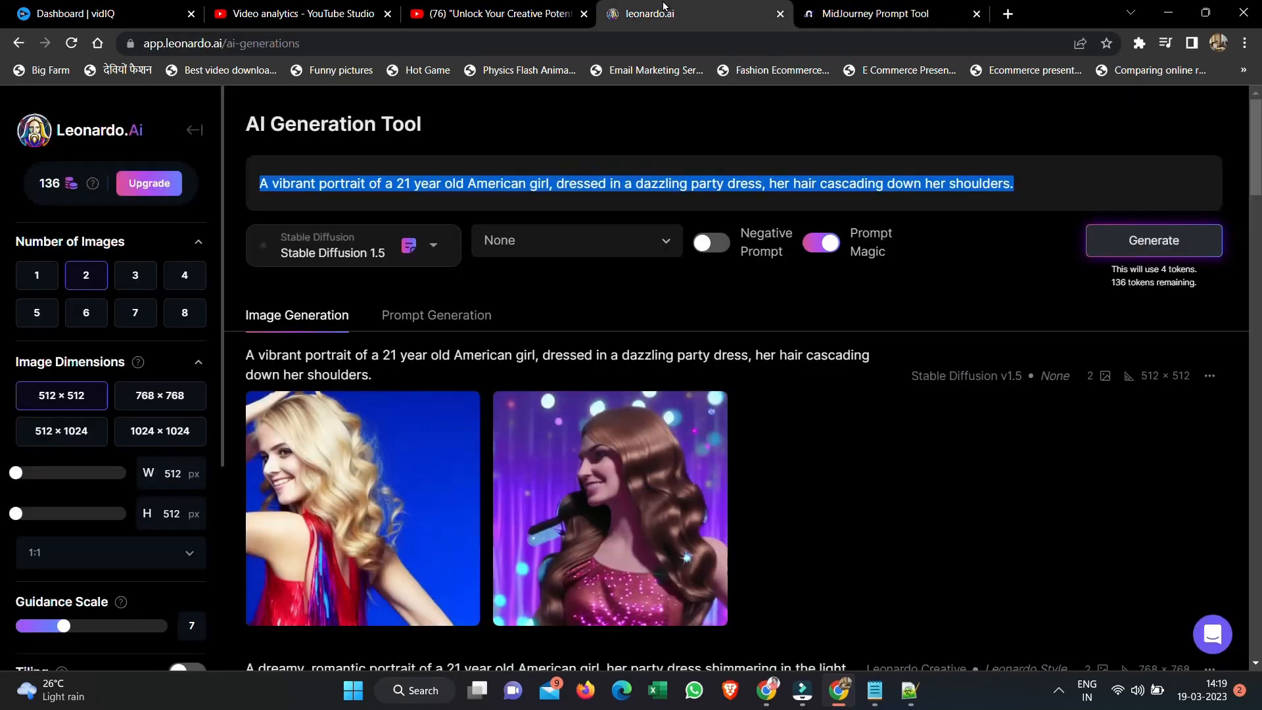
right_click(547, 186)
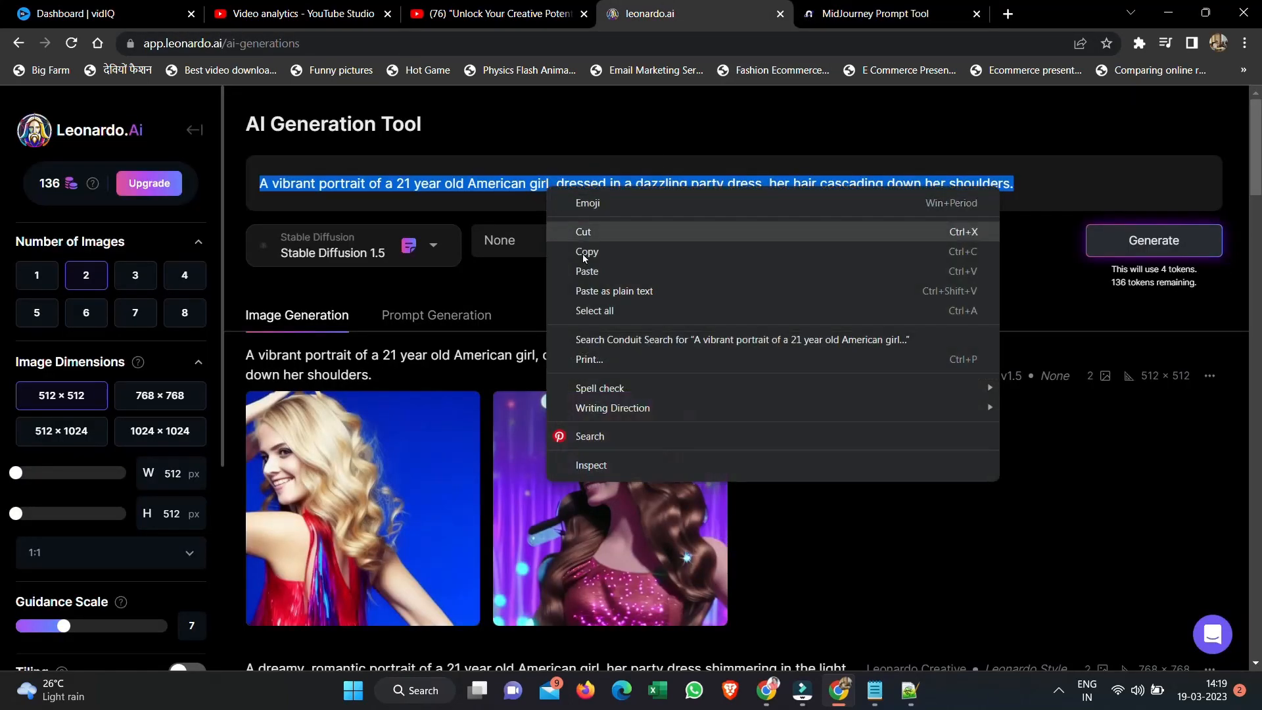
click(559, 271)
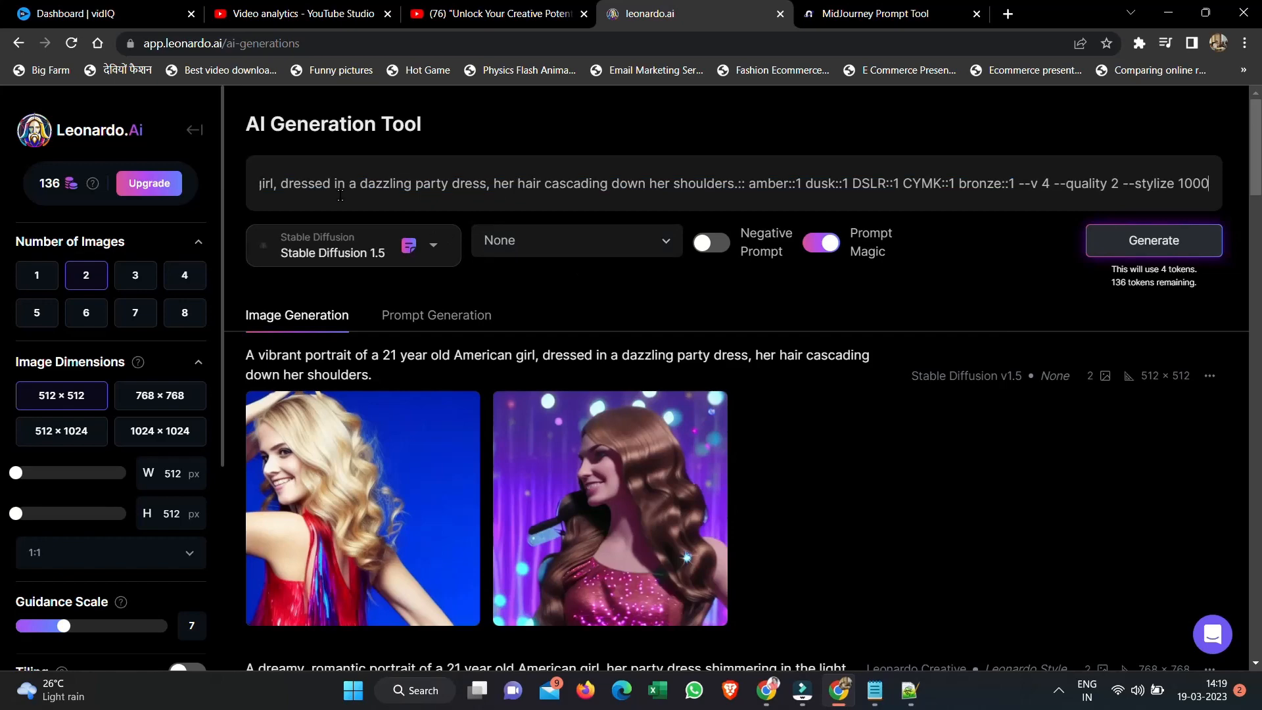
key(Home)
drag(368, 184, 257, 186)
key(BackSpace)
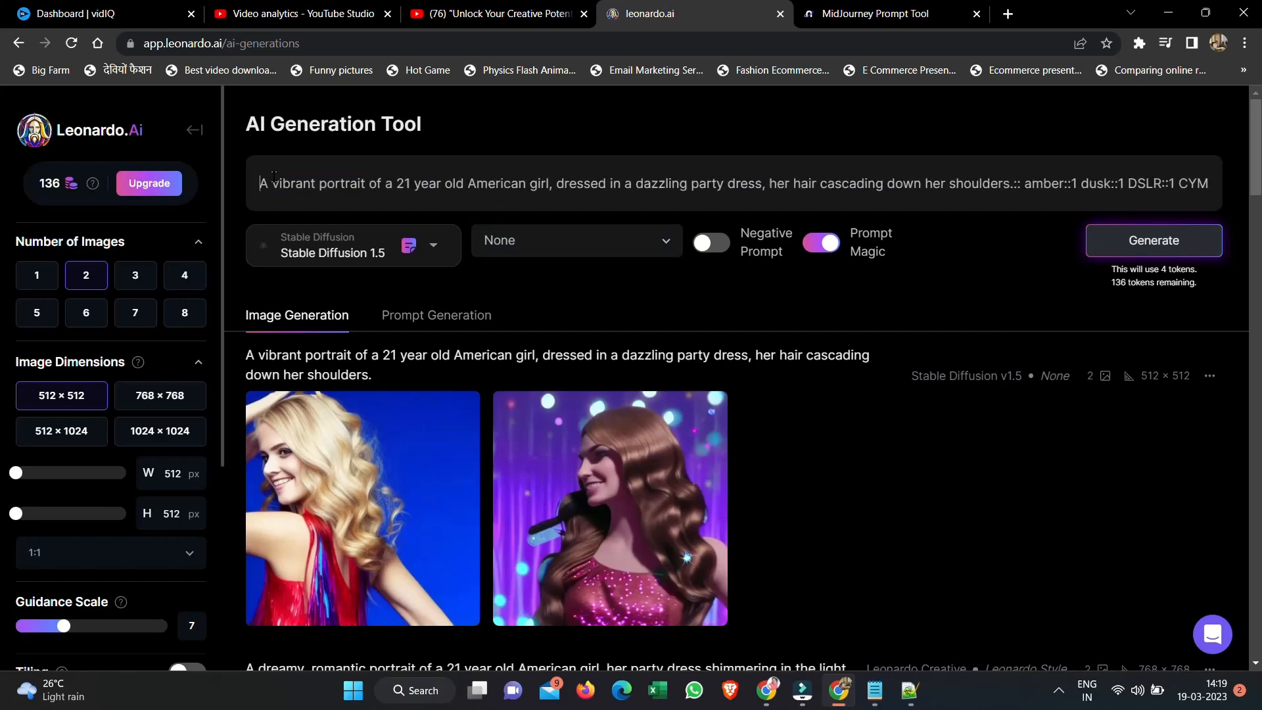
- Generate two 768 × 768 portraits from the enriched prompt with the Leonardo Creative model
click(433, 244)
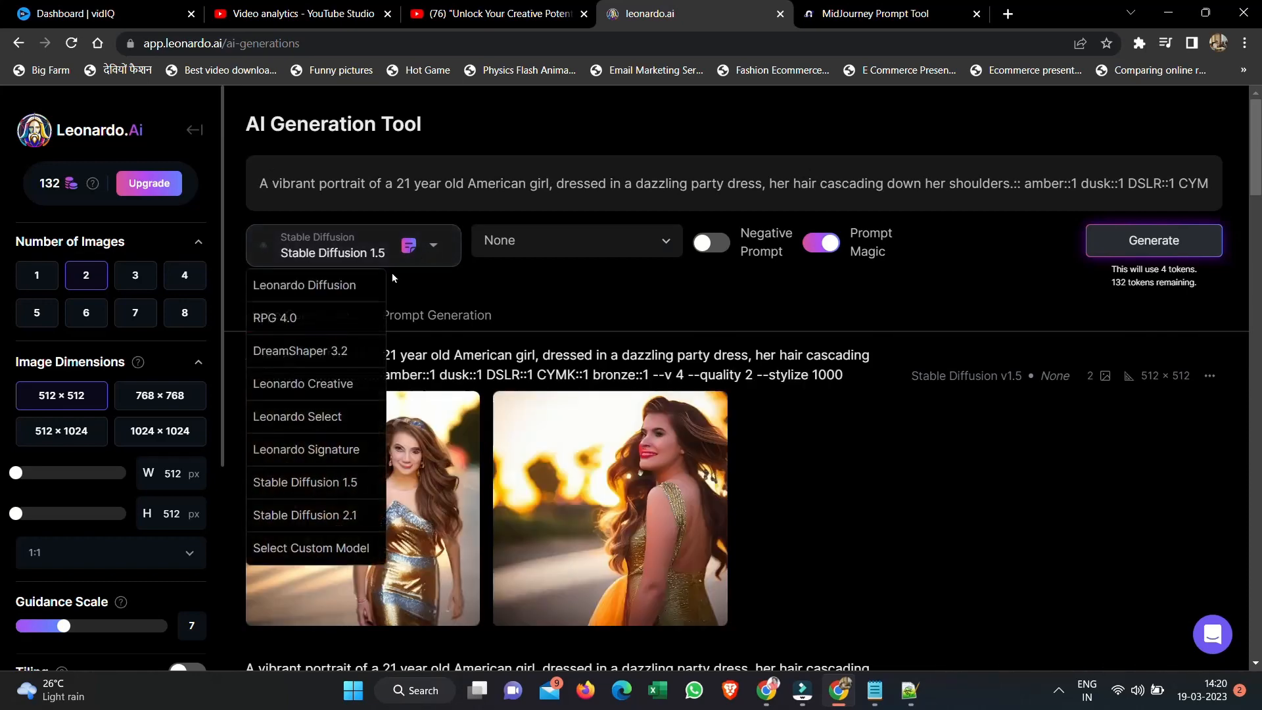
click(325, 389)
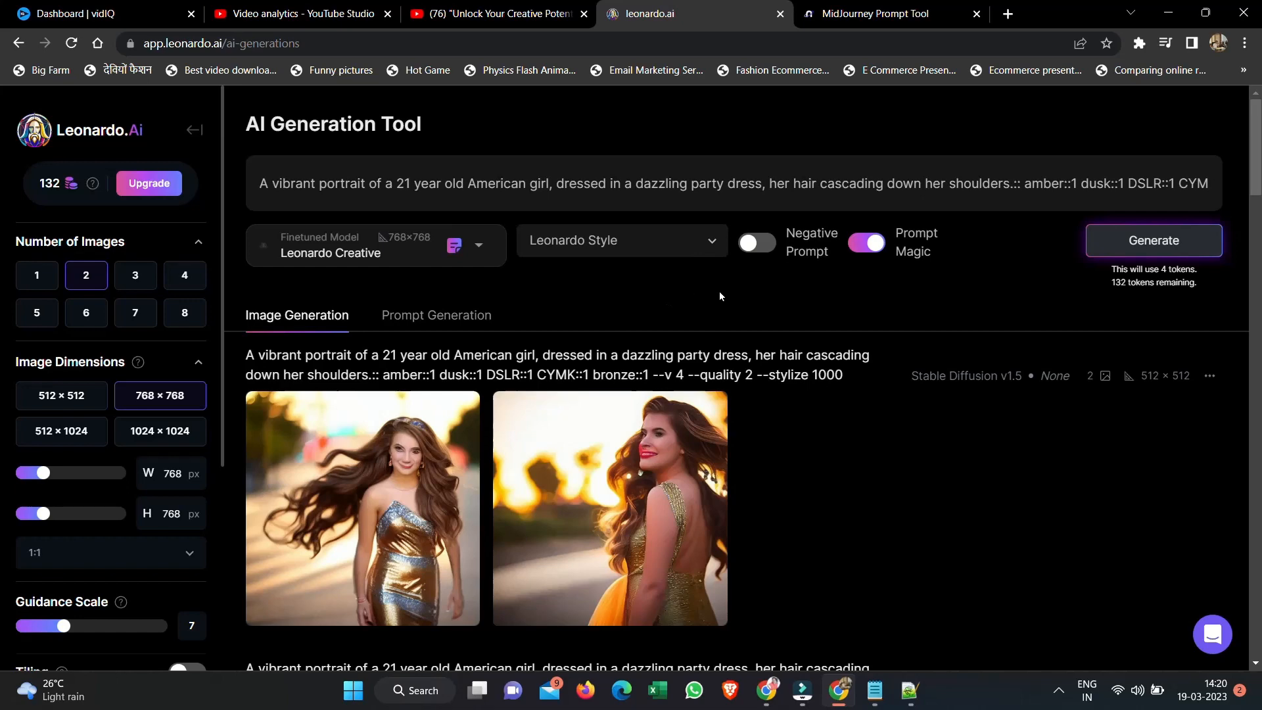
click(1150, 242)
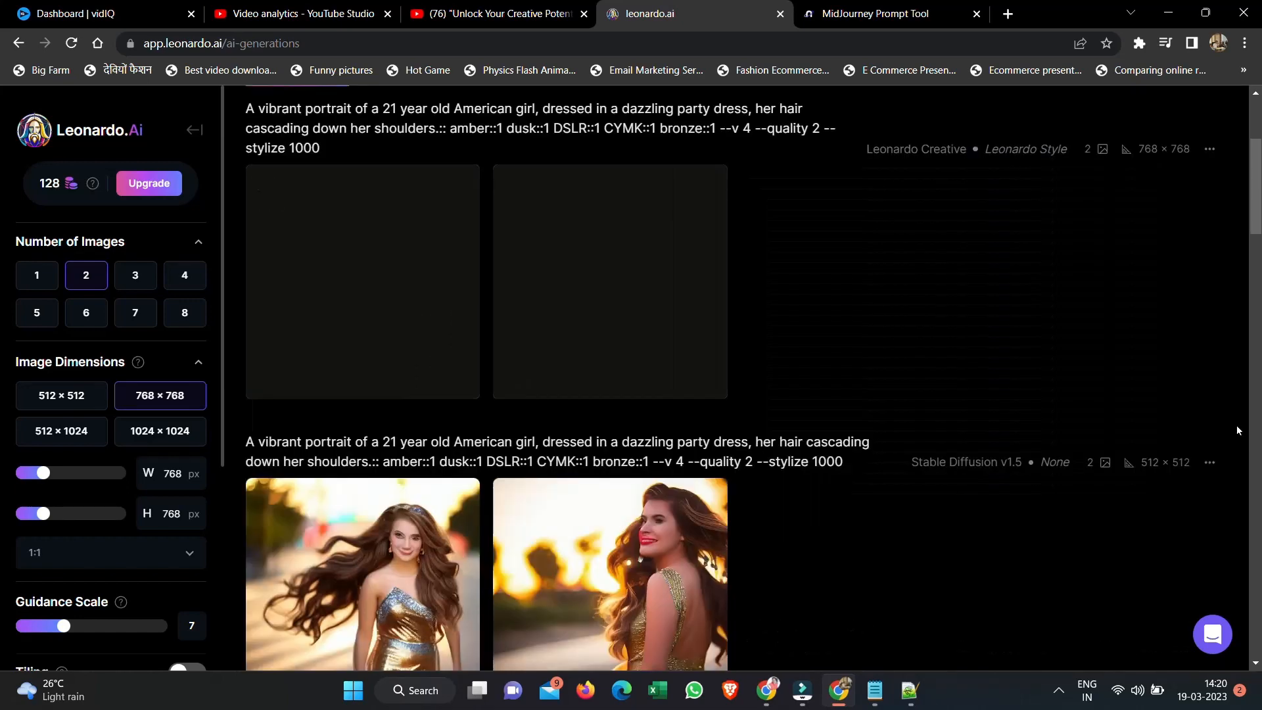
- Enlarge the new Leonardo Creative portraits and open the full-size original of each in its own browser tab
scroll(1238, 431, up, 1)
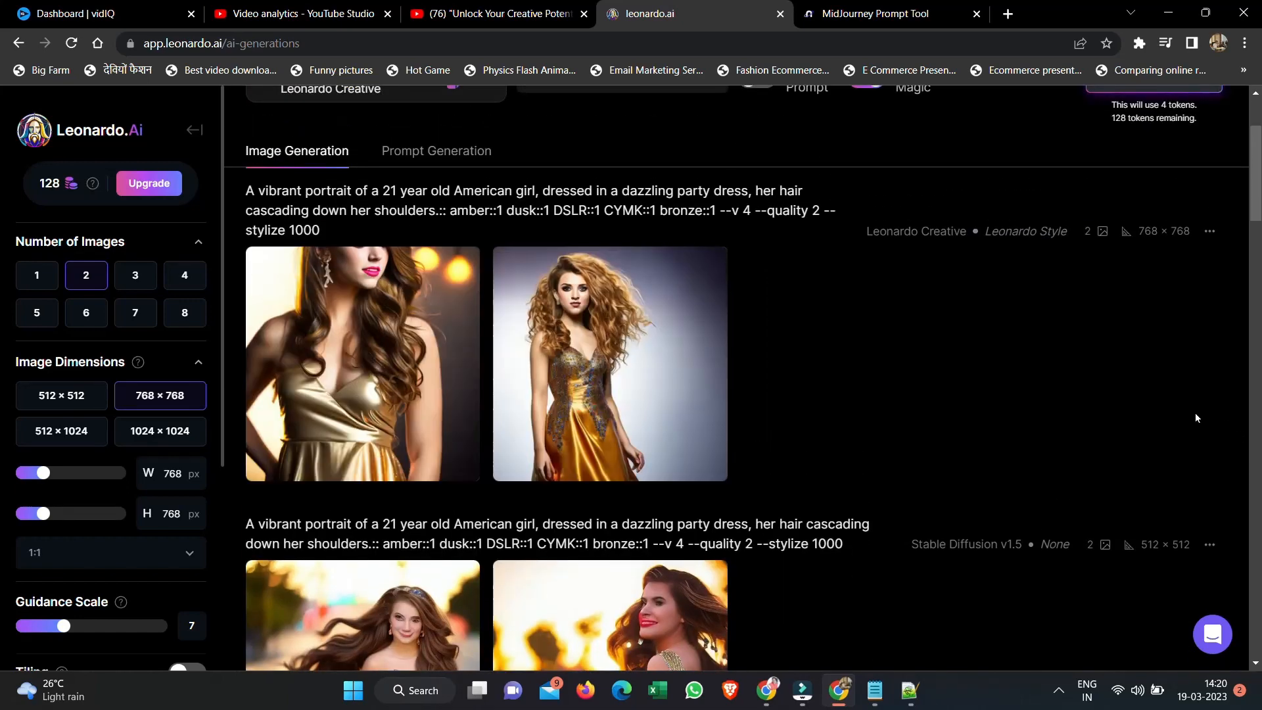
mouse_move(372, 318)
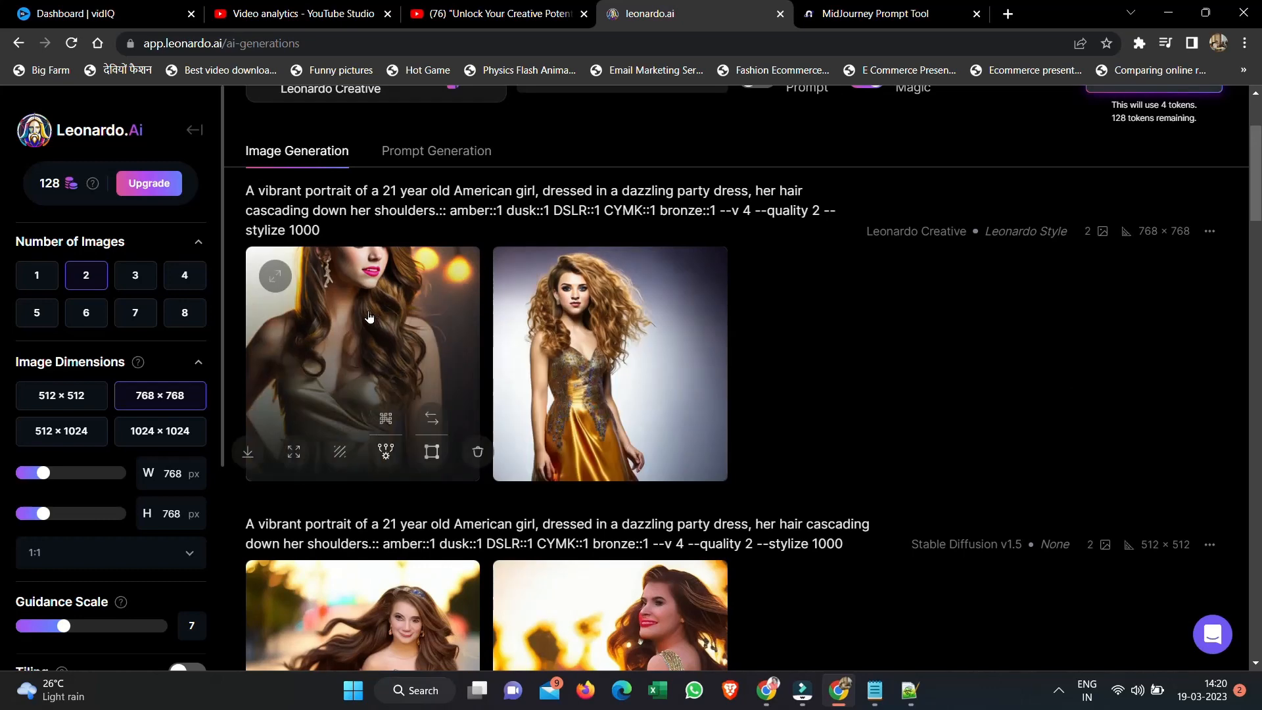
click(369, 317)
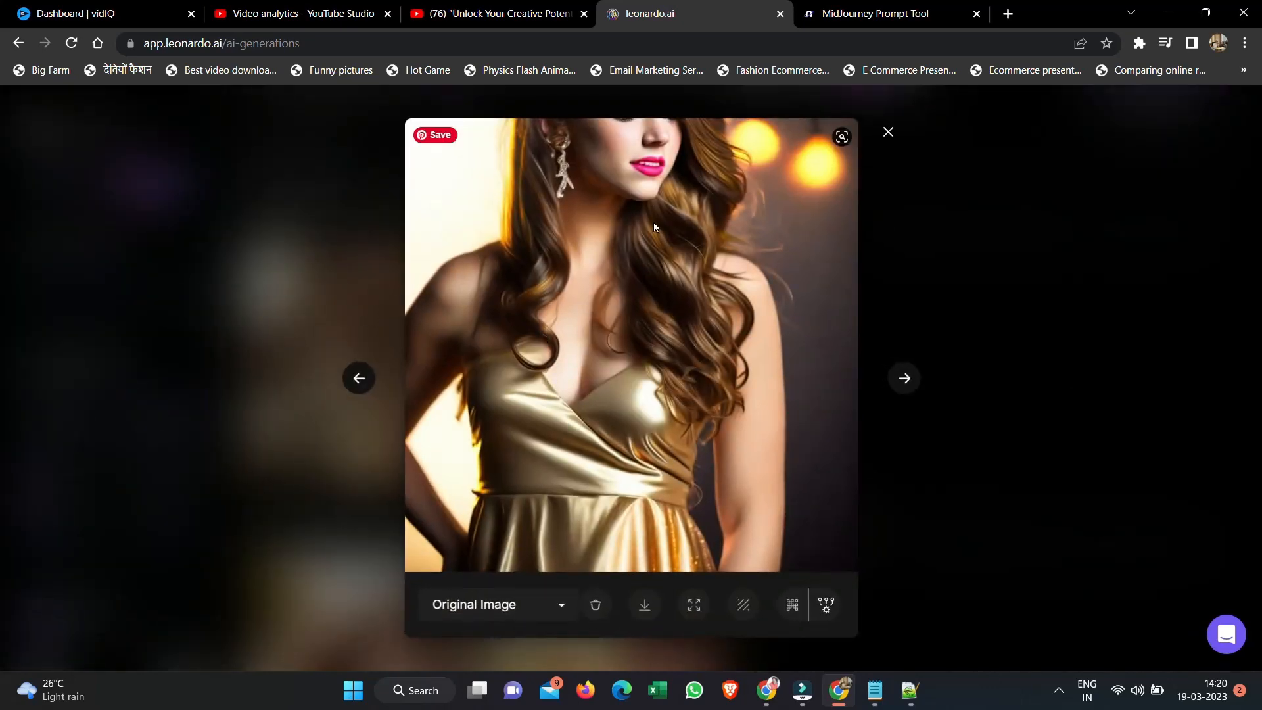
scroll(787, 198, down, 1)
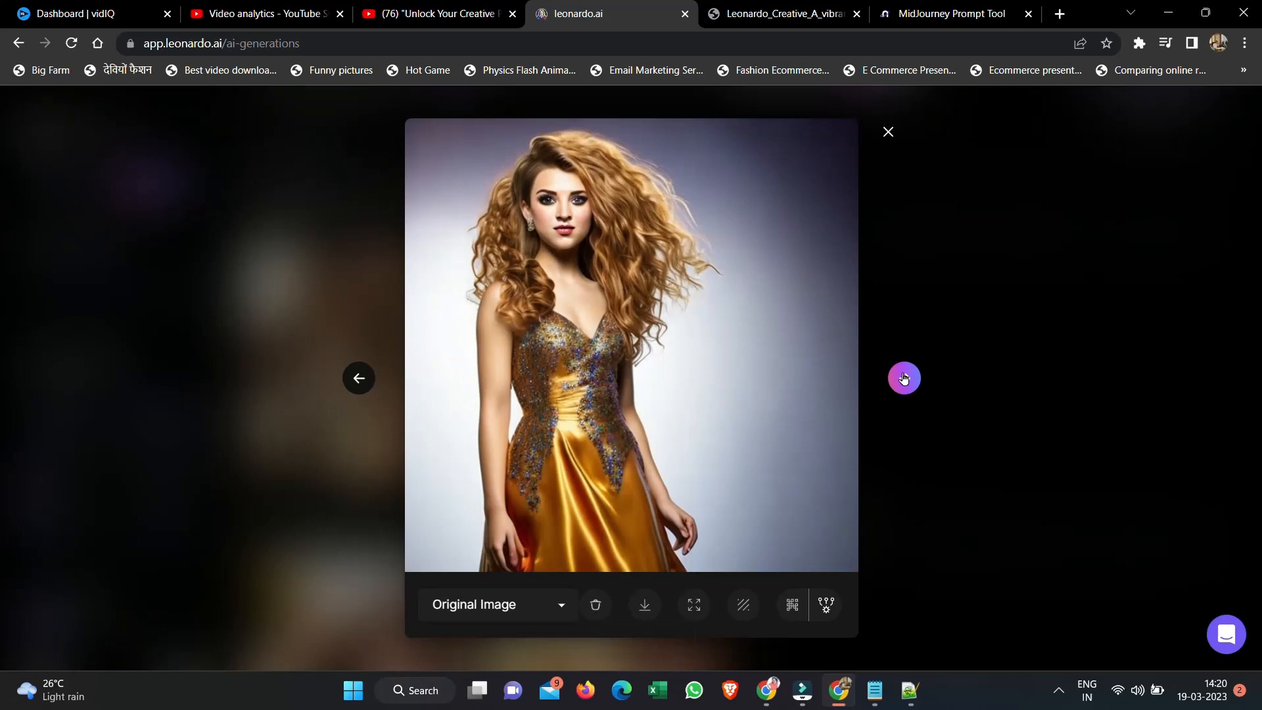
click(610, 13)
click(644, 604)
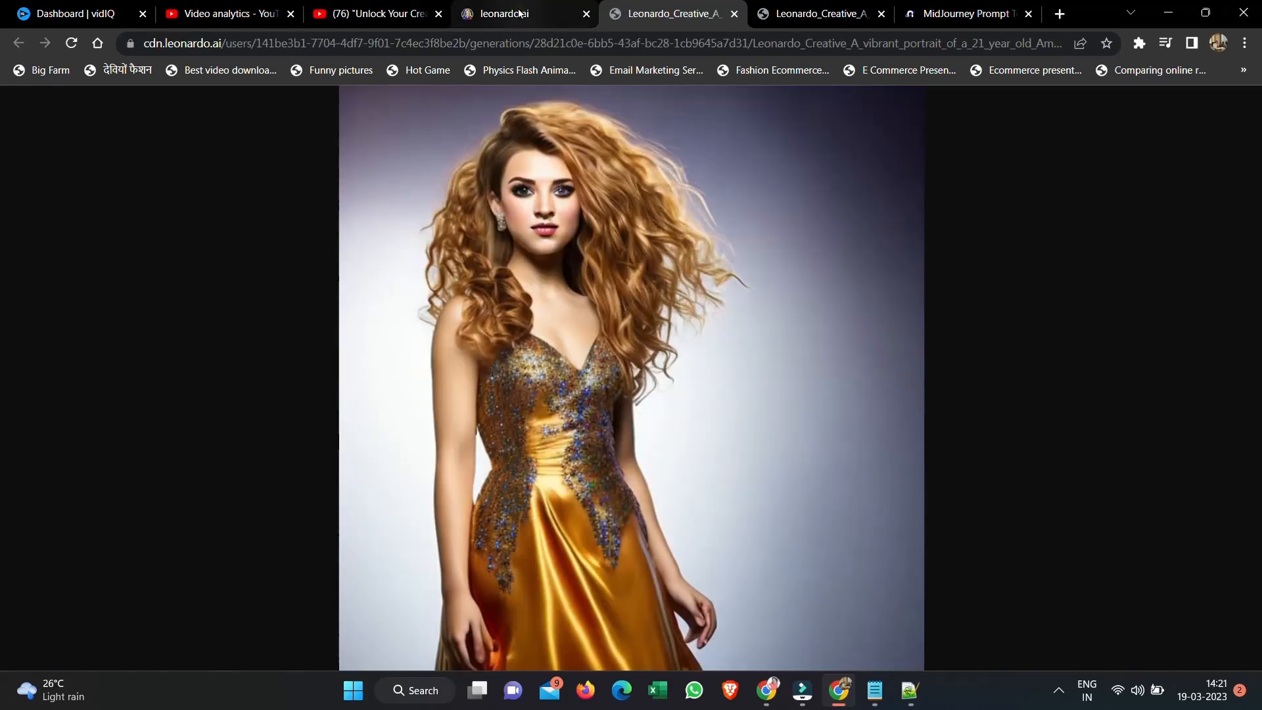
- Upscale the curly-haired portrait in Leonardo.Ai and open the full-size upscaled version in a new browser tab
click(519, 13)
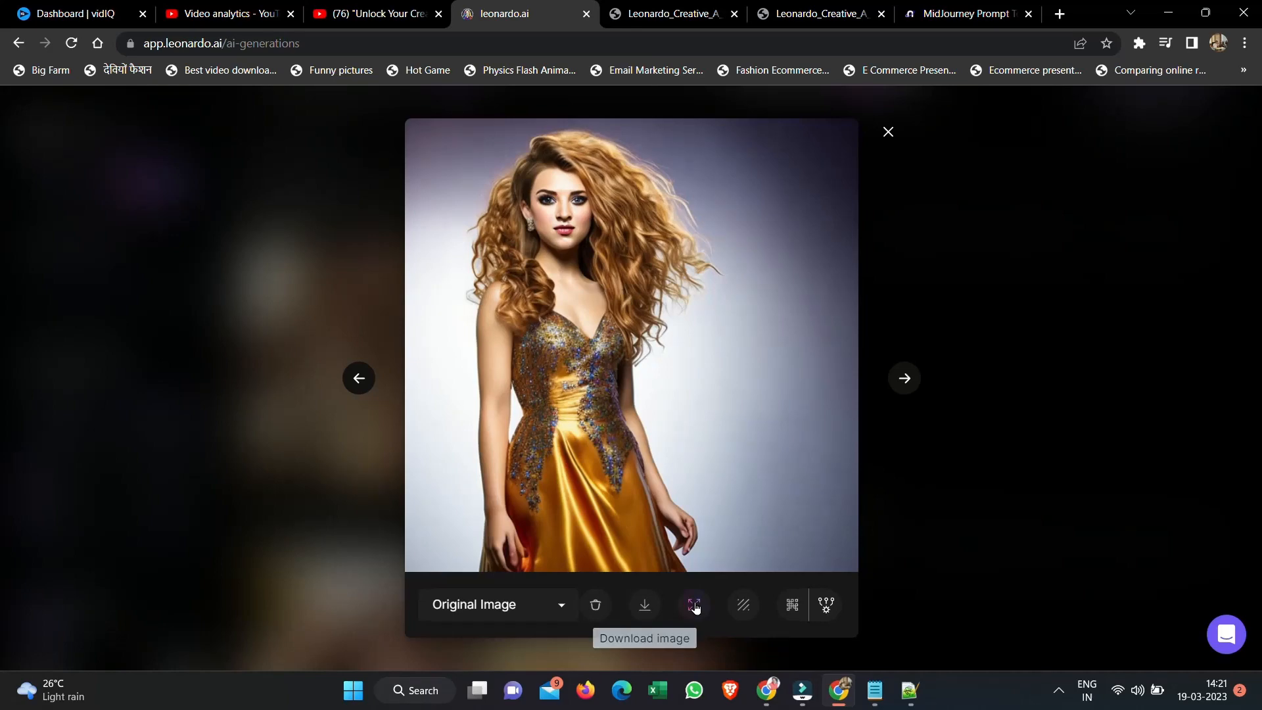
click(742, 608)
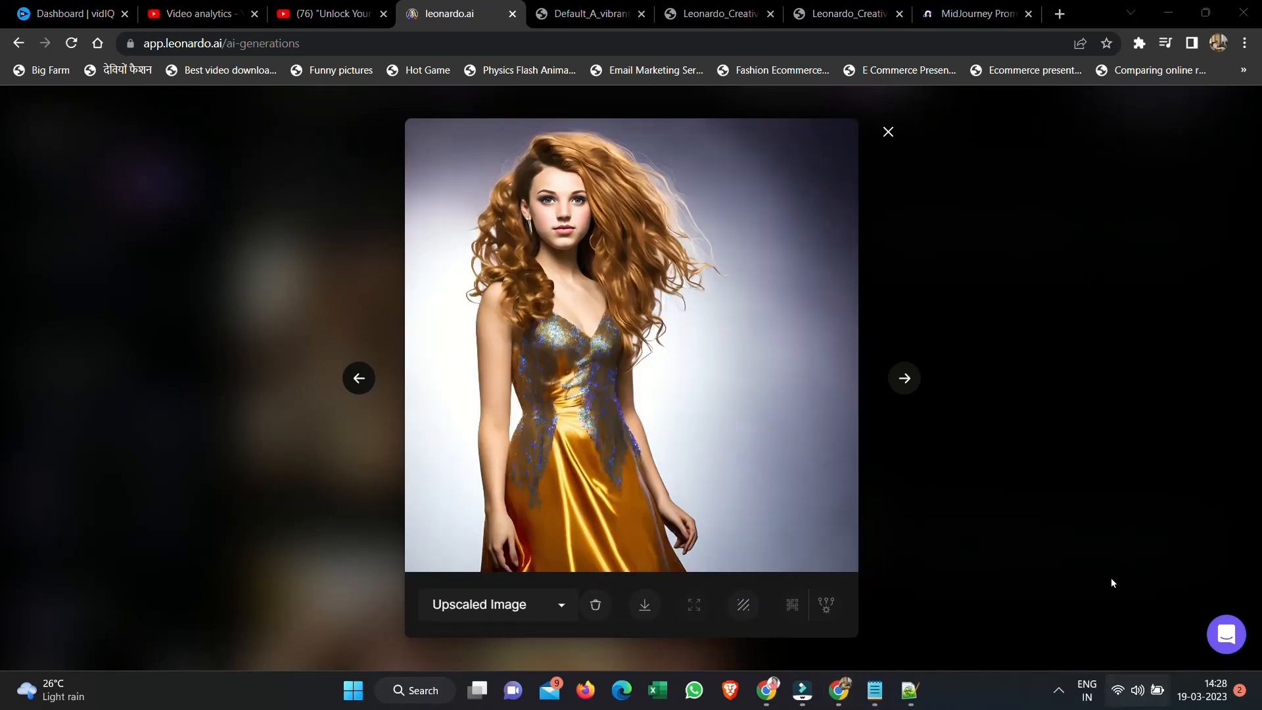
click(644, 605)
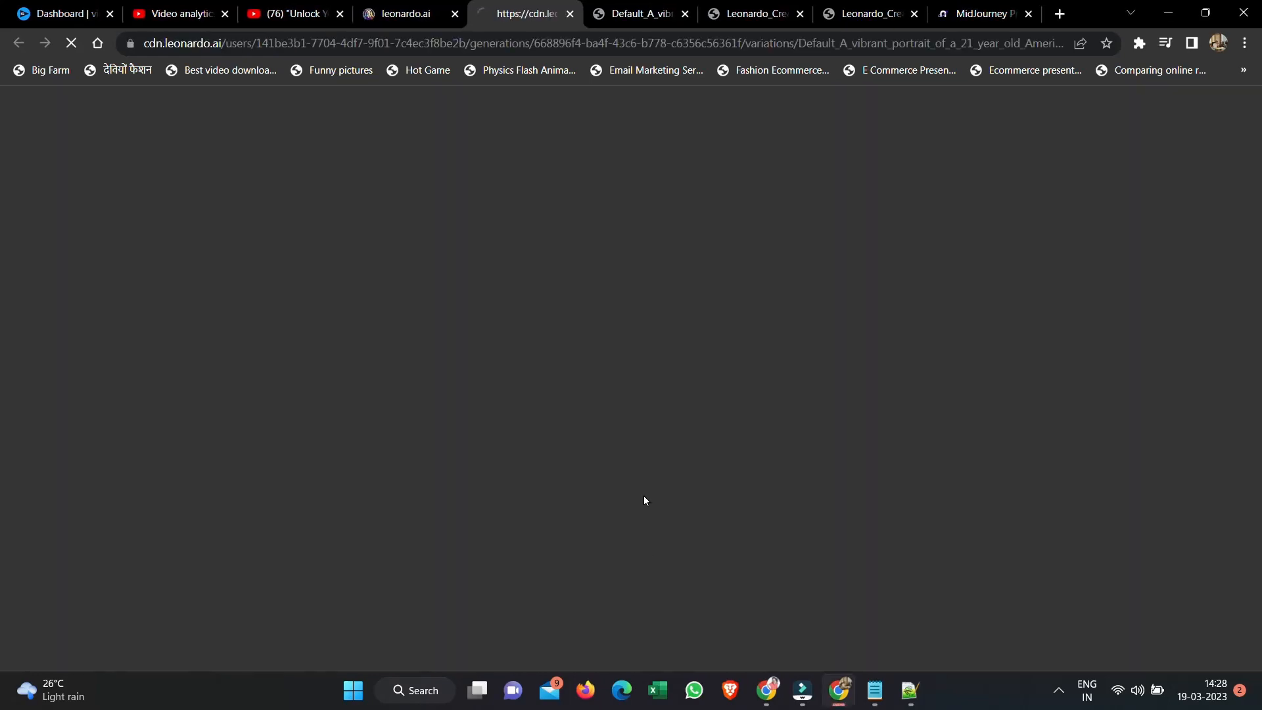
- Examine the upscaled portrait at full magnification from the face down to the hands and dress
click(538, 187)
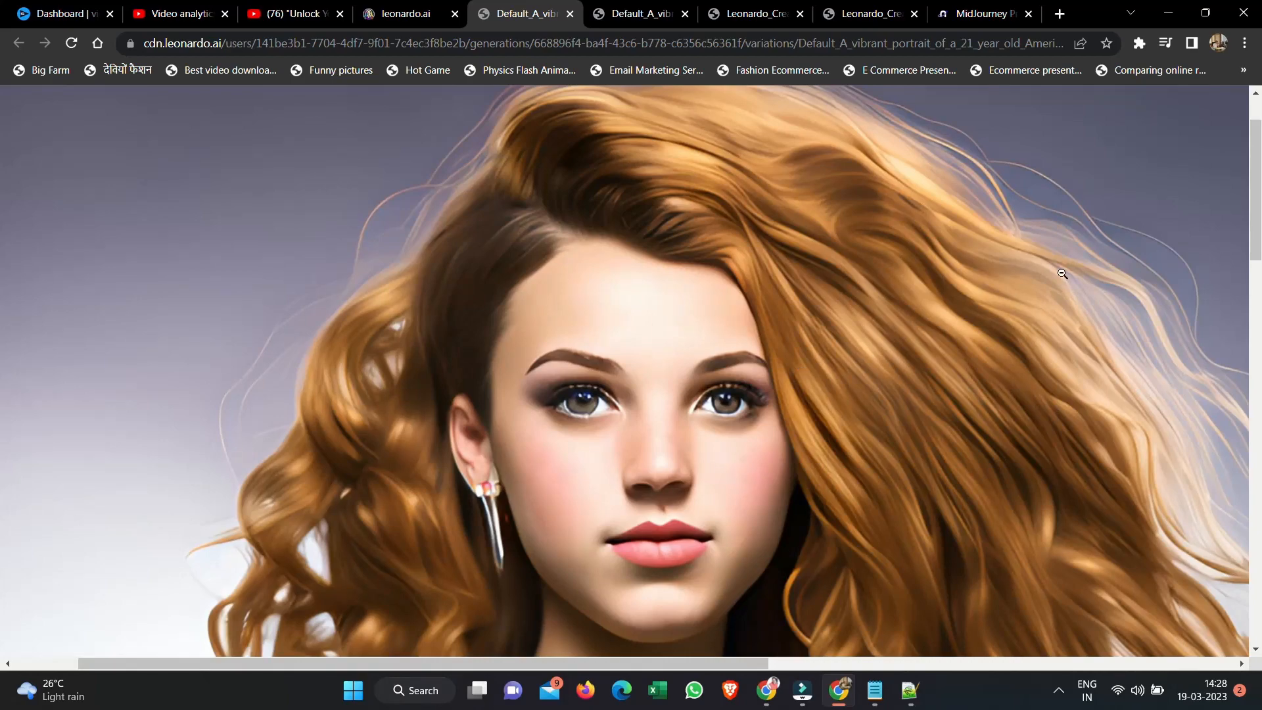
scroll(1062, 274, down, 5)
scroll(1062, 273, up, 4)
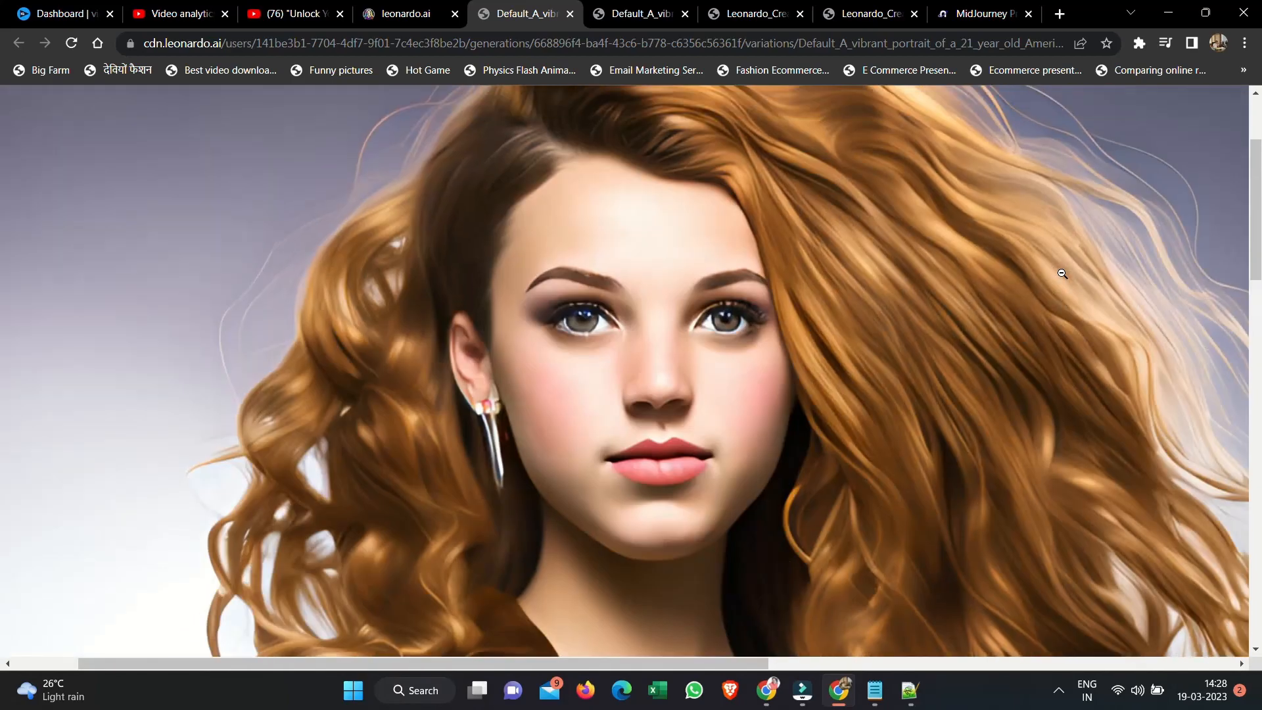
scroll(1063, 273, down, 15)
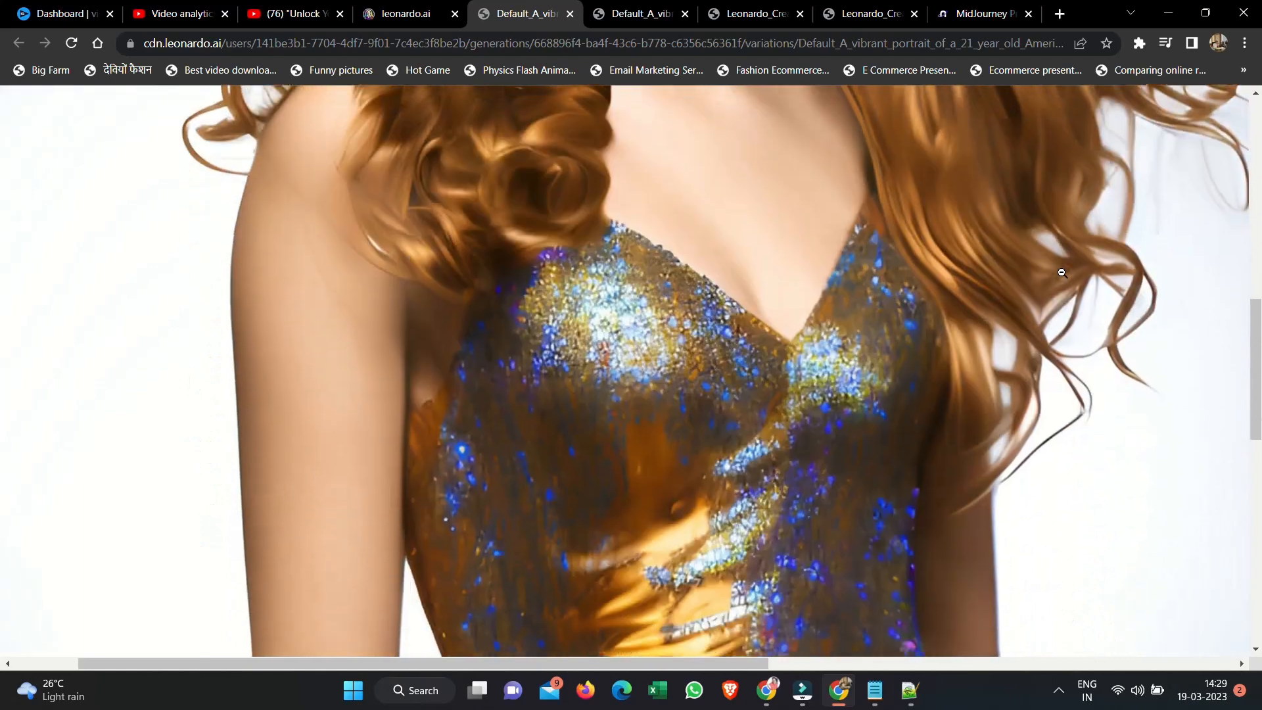
scroll(1062, 273, down, 4)
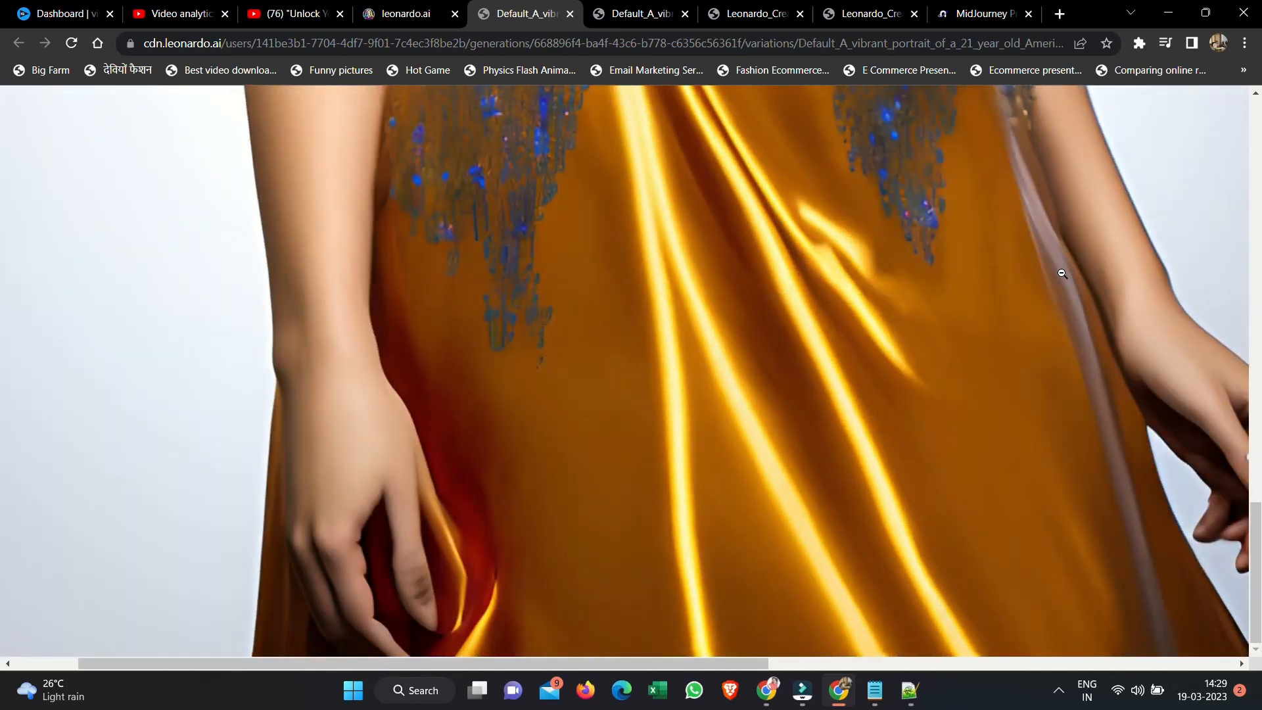
click(1062, 274)
- Compare the original portrait with both upscaled versions, magnifying the face in each upscaled one
click(747, 8)
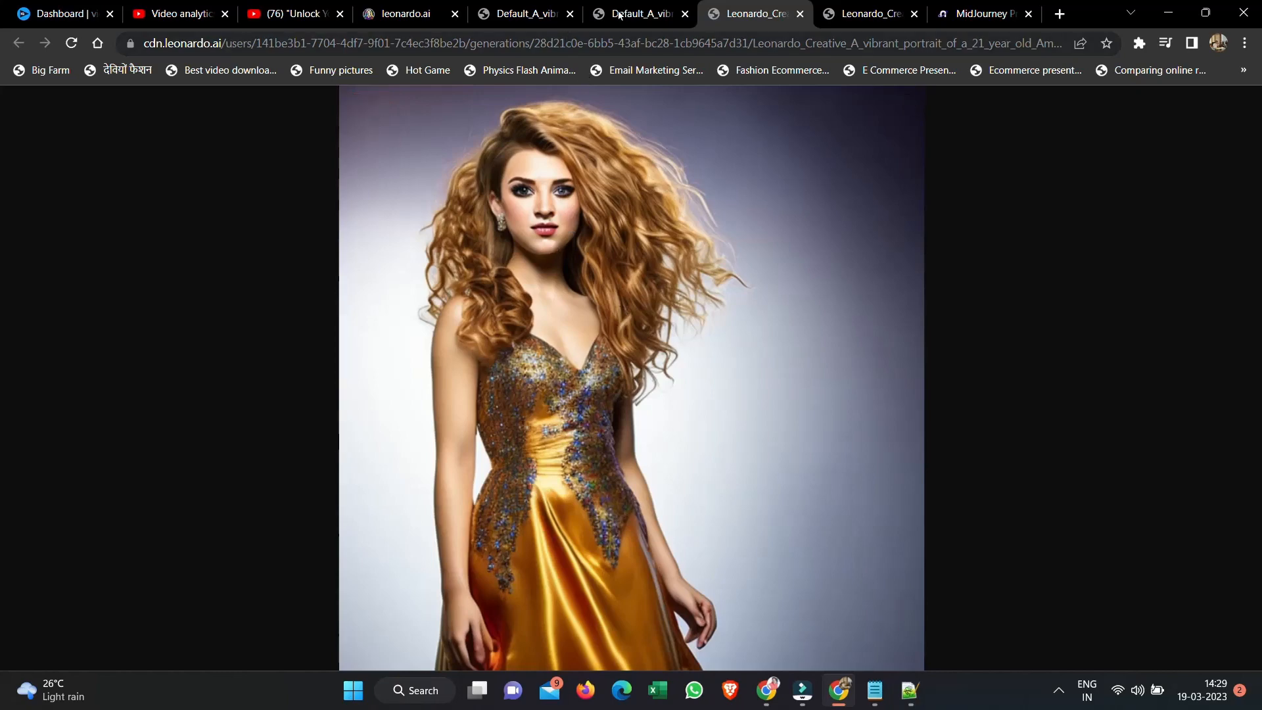
click(652, 11)
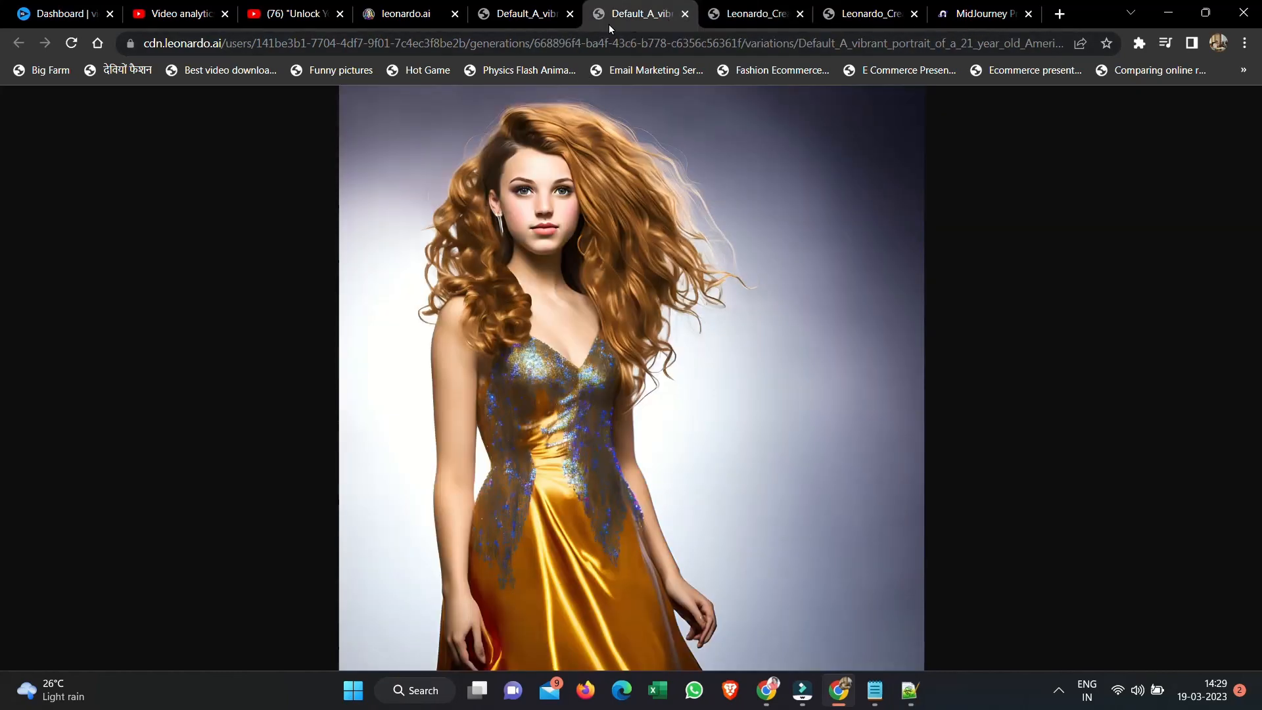
click(582, 230)
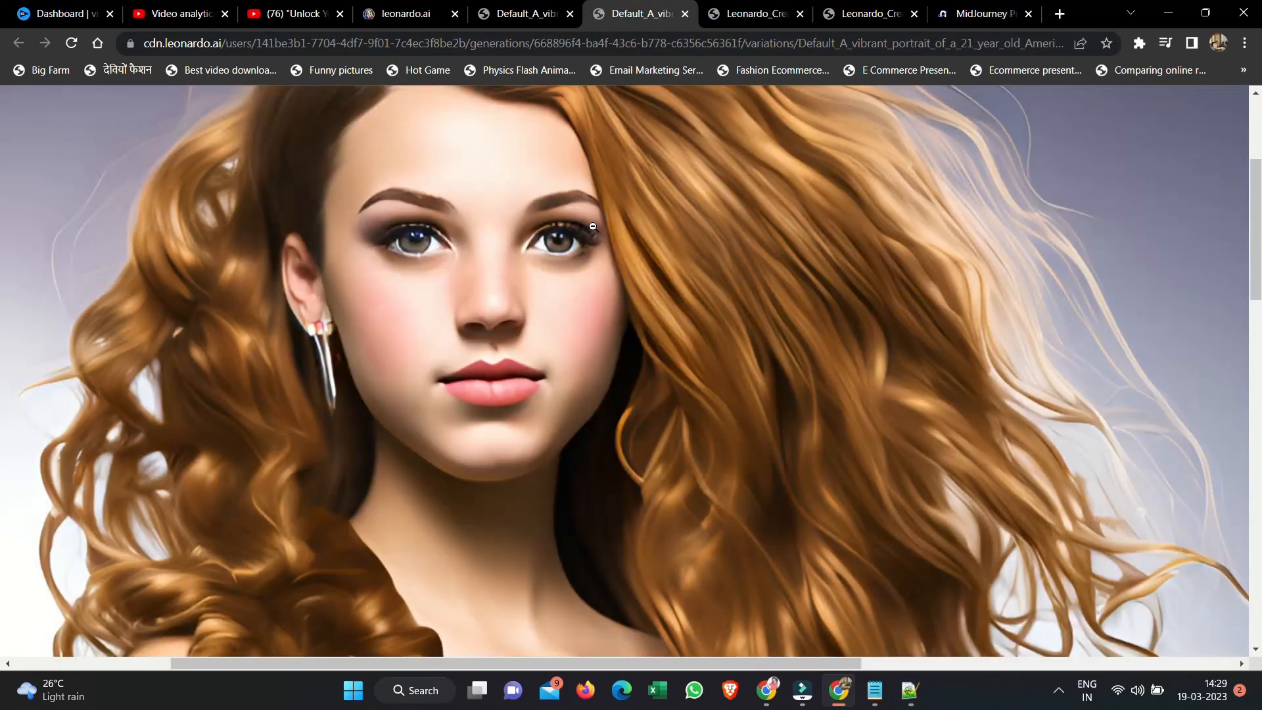
click(599, 223)
click(520, 11)
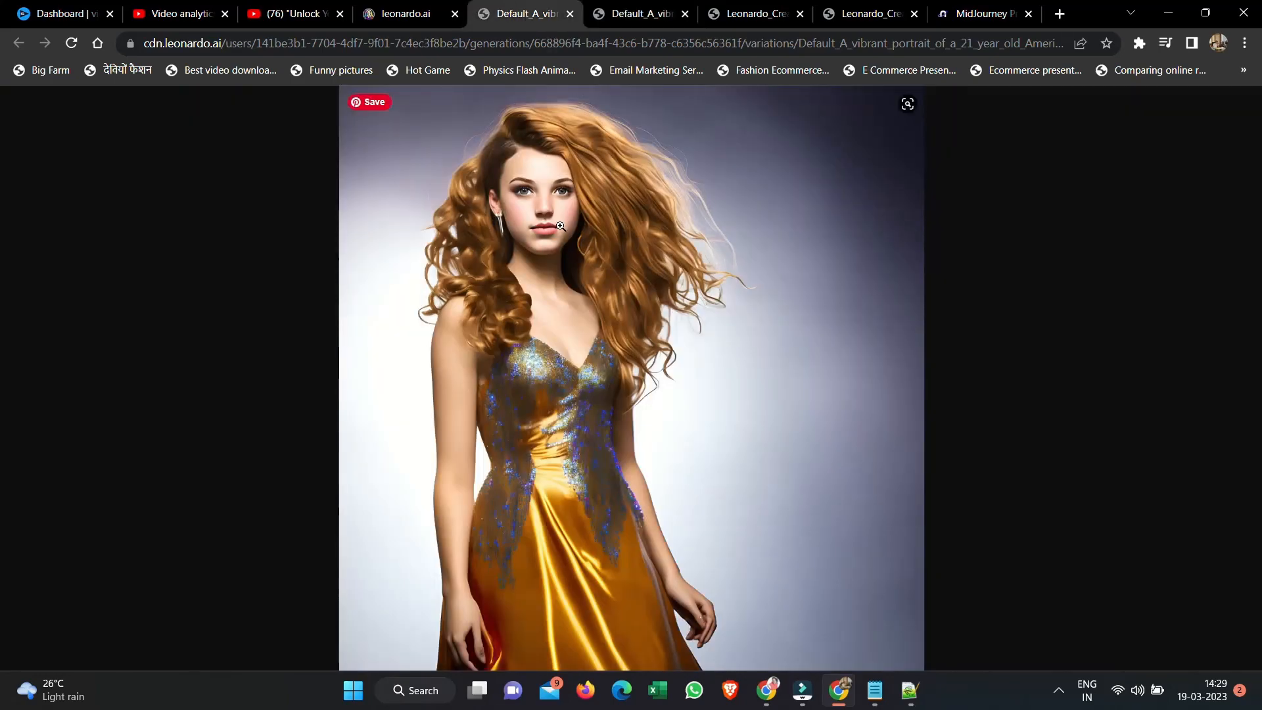
click(559, 226)
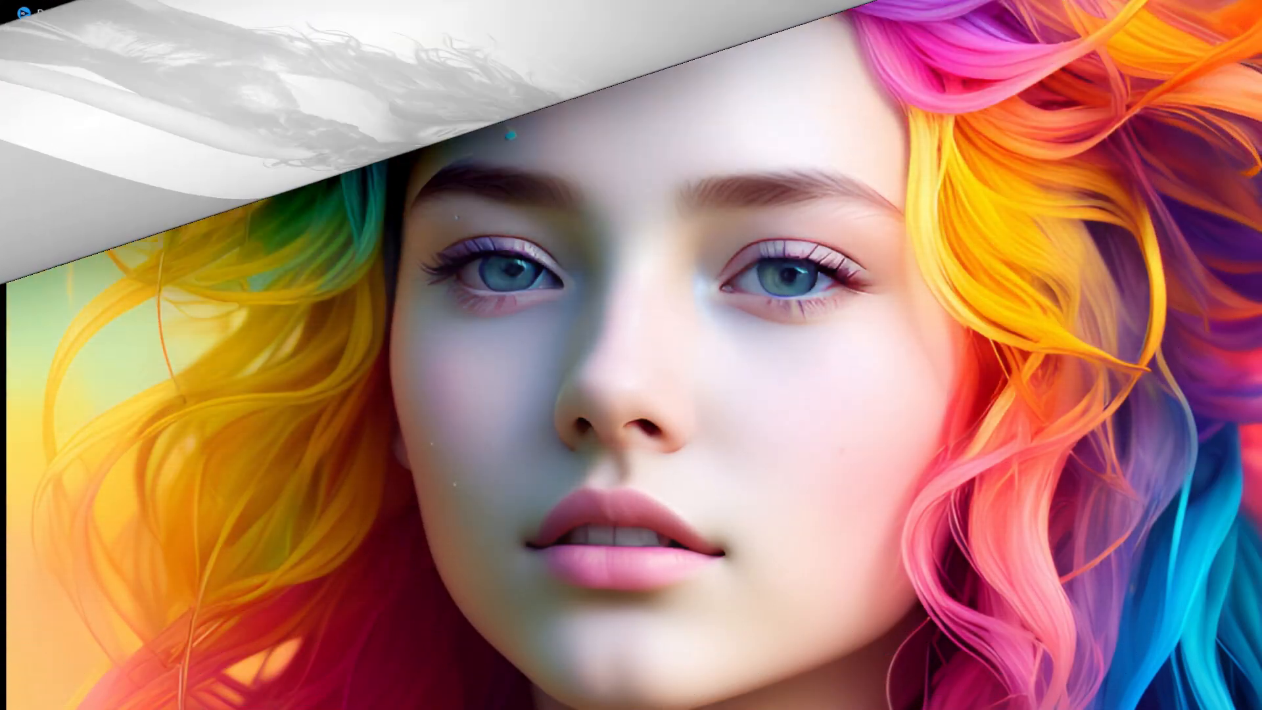